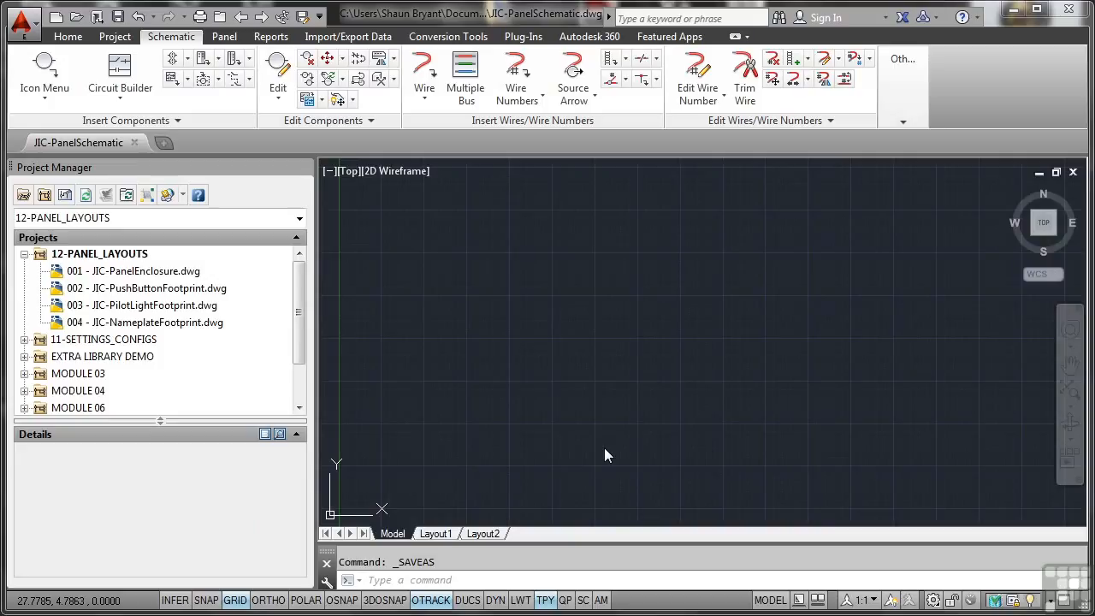
Save the drawing and add it to the 12-PANEL_LAYOUTS project, applying the project default values to its settings.
left_click(118, 17)
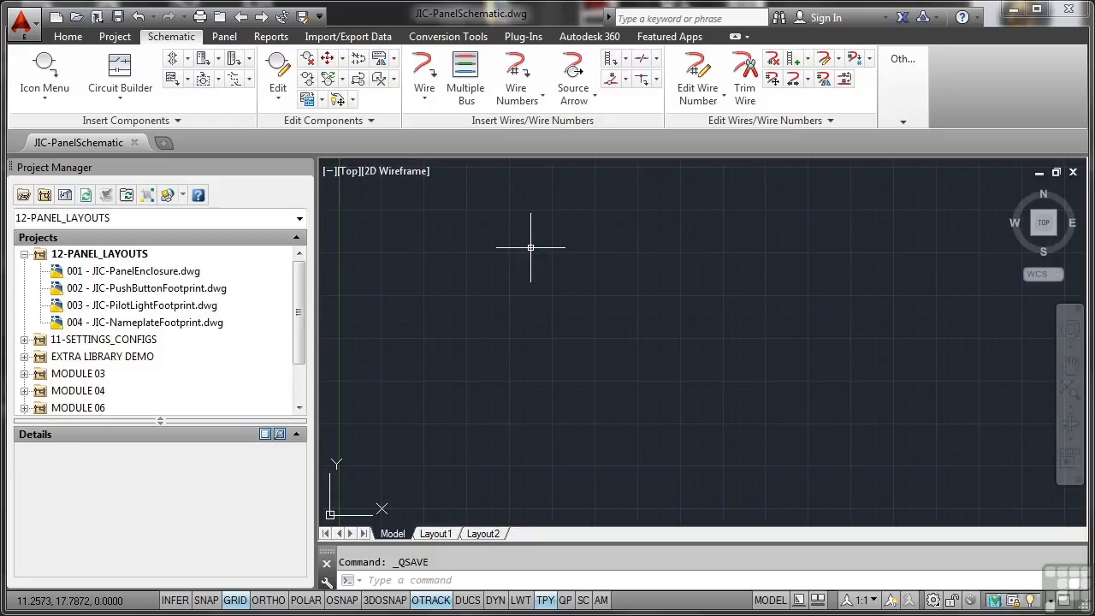
right_click(118, 256)
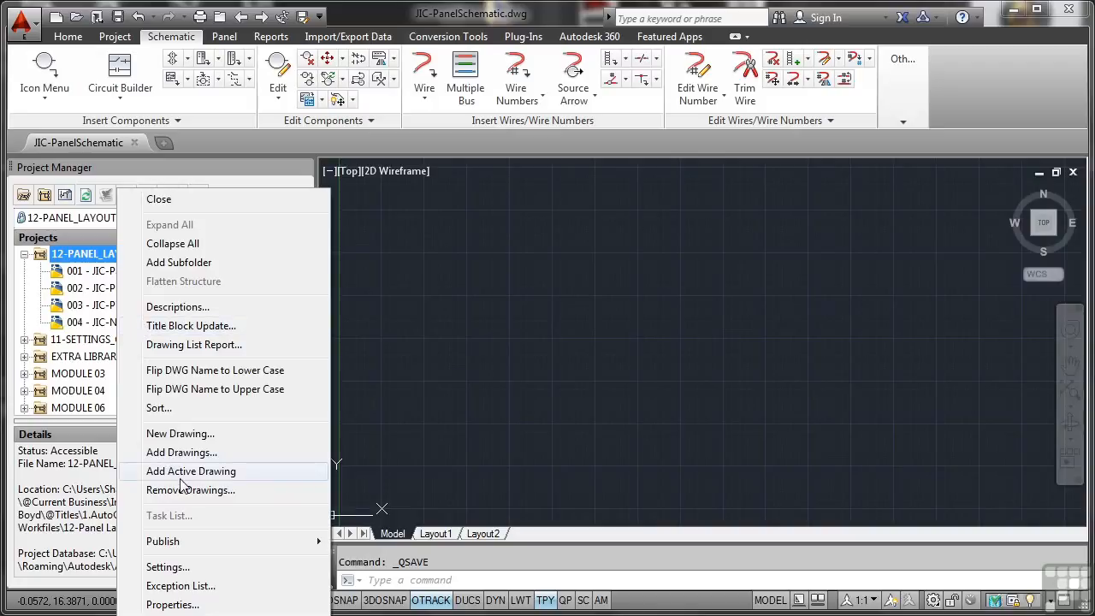
left_click(223, 472)
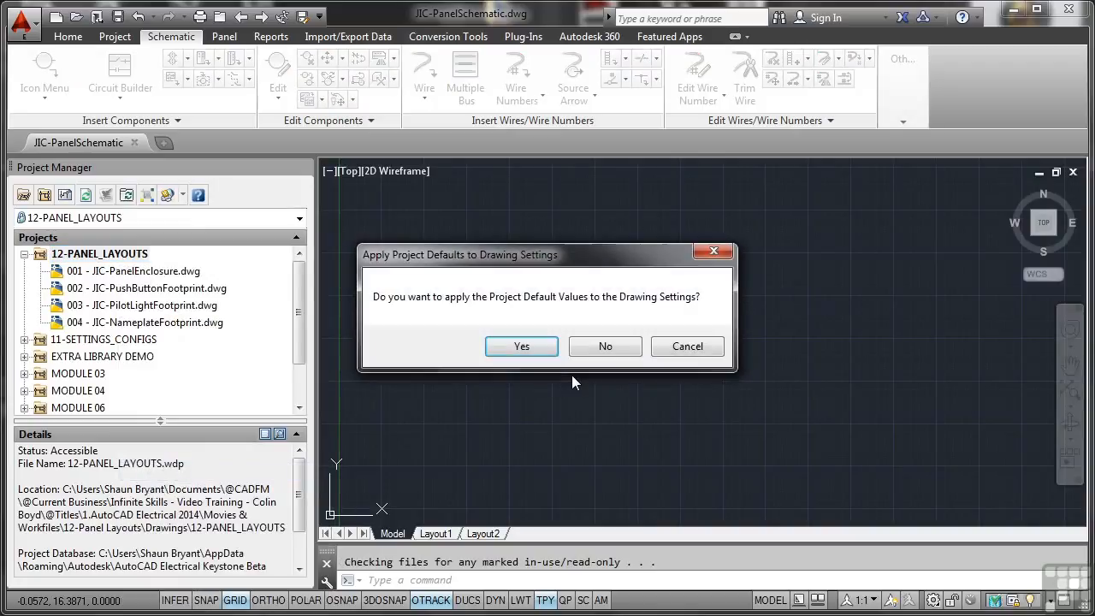
left_click(521, 346)
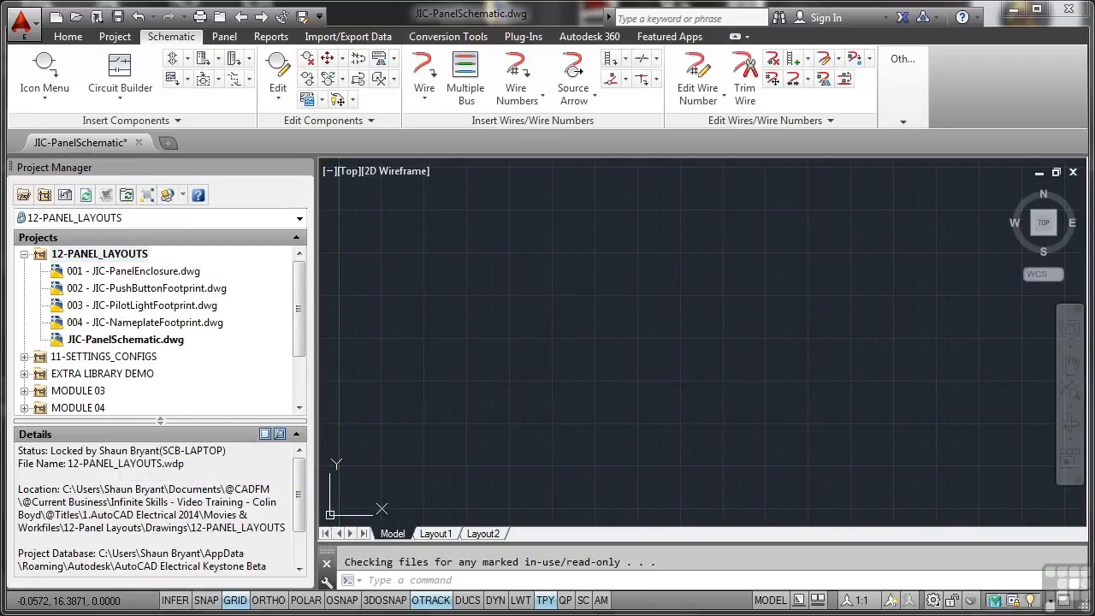
Set the sheet value of JIC-PanelSchematic.dwg to 005 in its drawing properties.
left_click(128, 343)
right_click(129, 346)
mouse_move(205, 487)
left_click(342, 487)
left_click(423, 445)
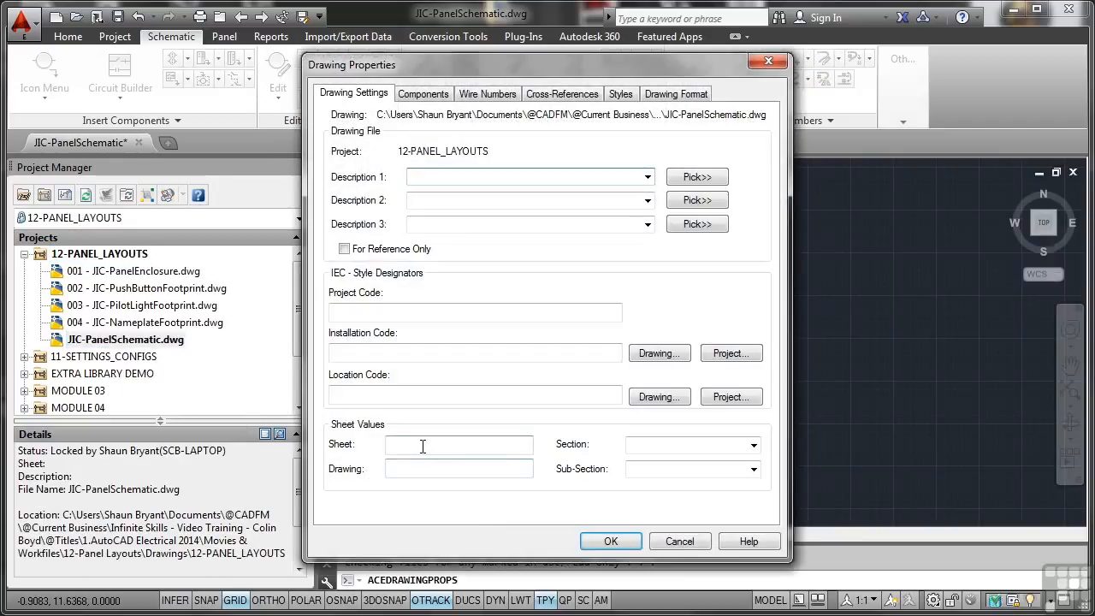
type("005")
key("Return")
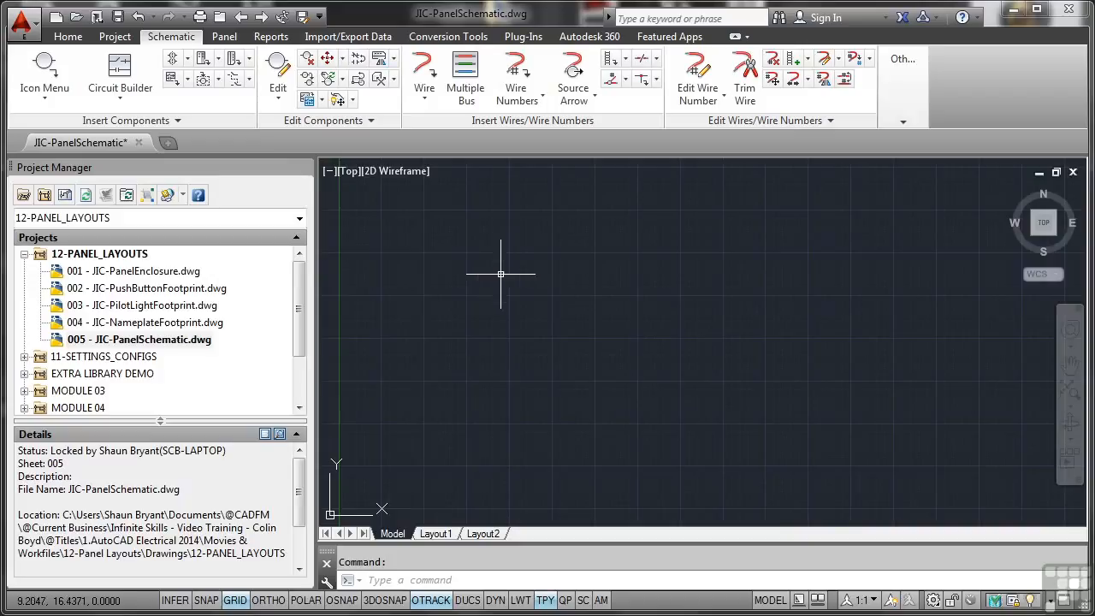
Make WIRES the current layer and set its colour to red, index 10.
left_click(69, 38)
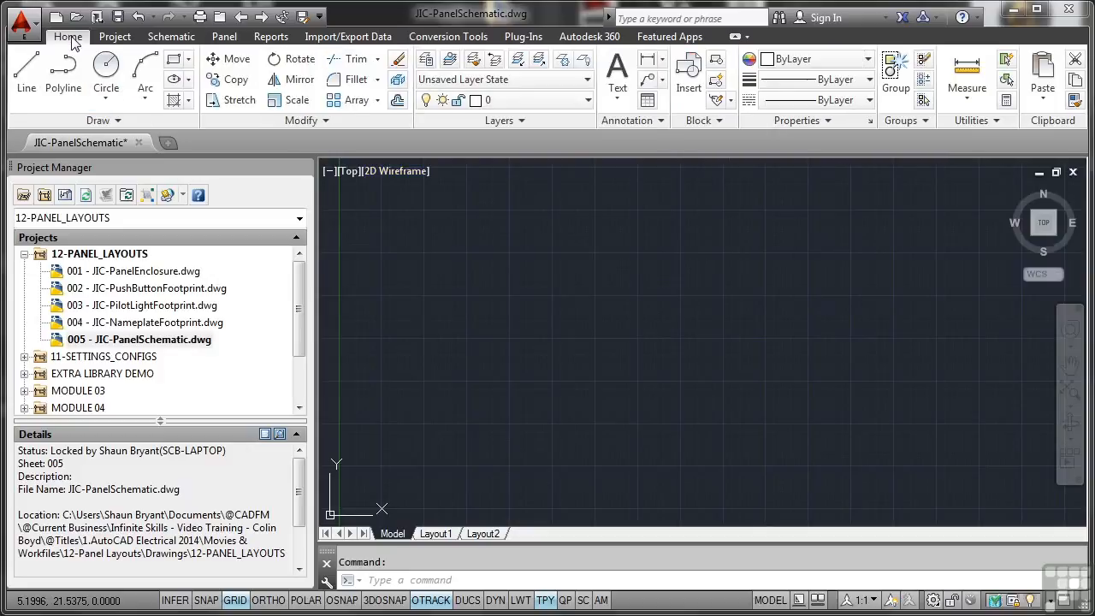
left_click(579, 101)
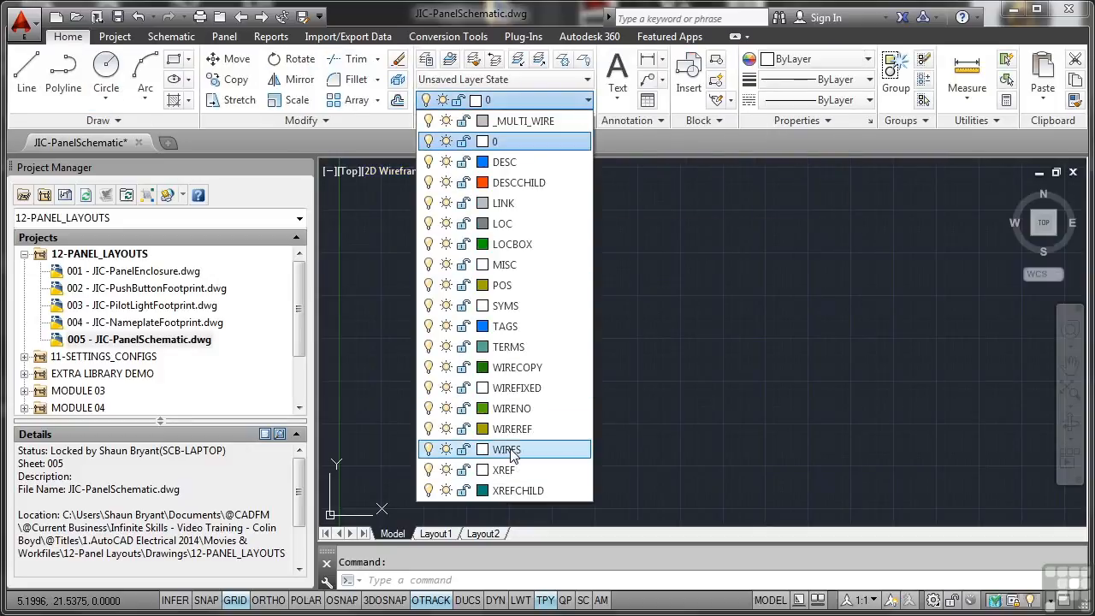
left_click(507, 450)
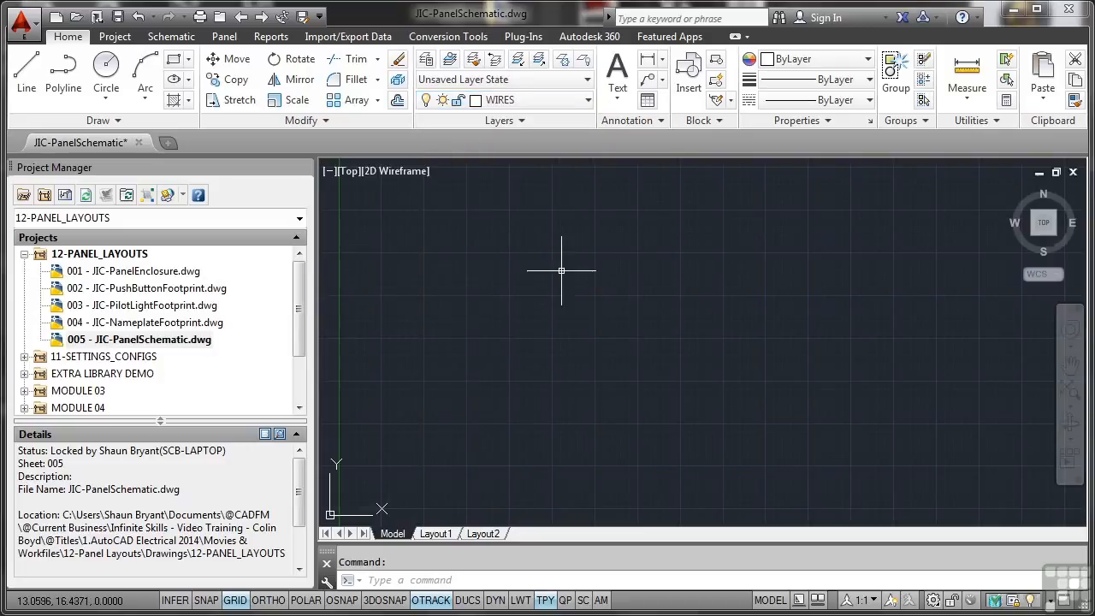
left_click(587, 101)
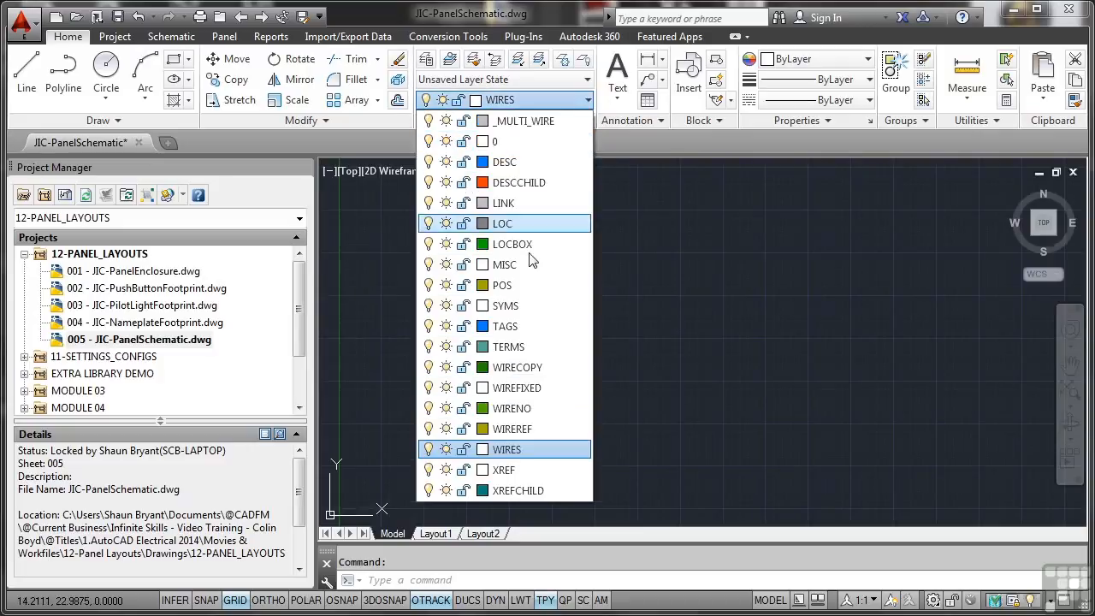
left_click(484, 454)
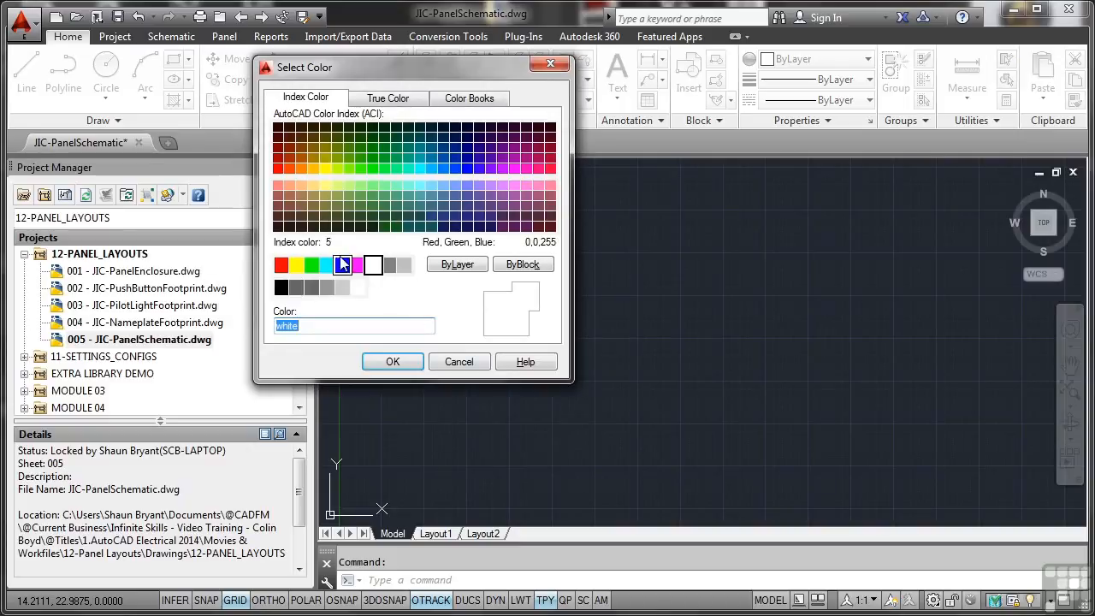
left_click(277, 169)
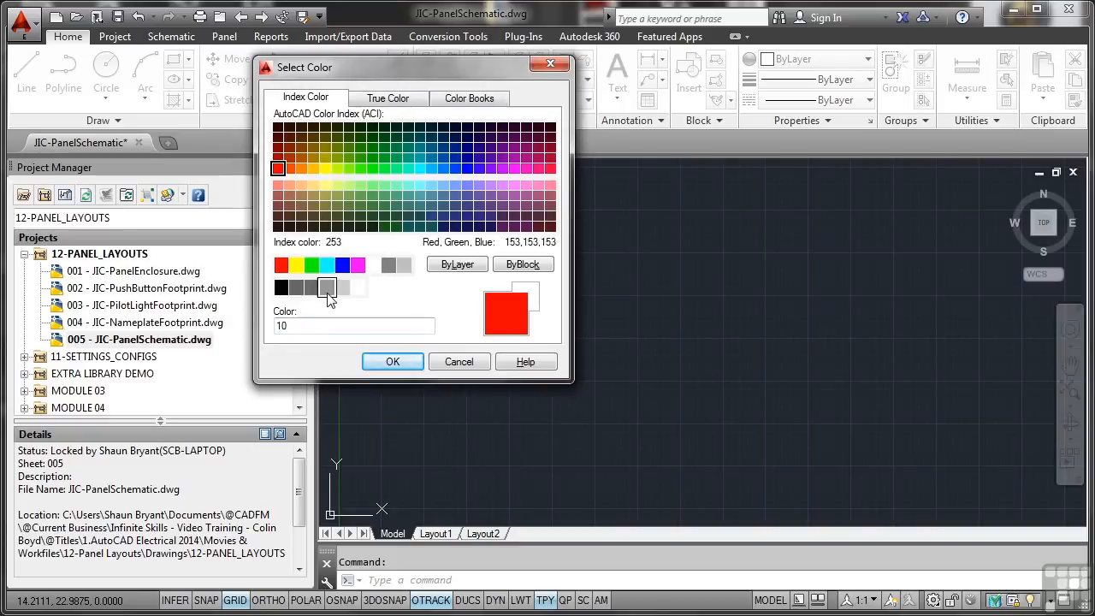
left_click(392, 362)
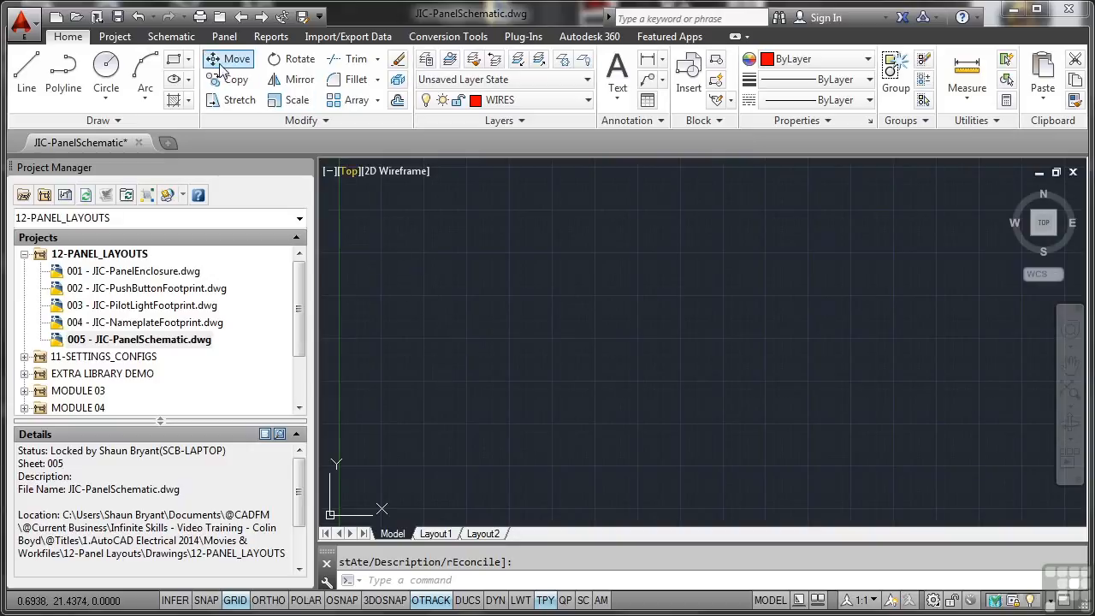
Begin a single-phase ladder with a width of 12 and a spacing of 2.
left_click(174, 37)
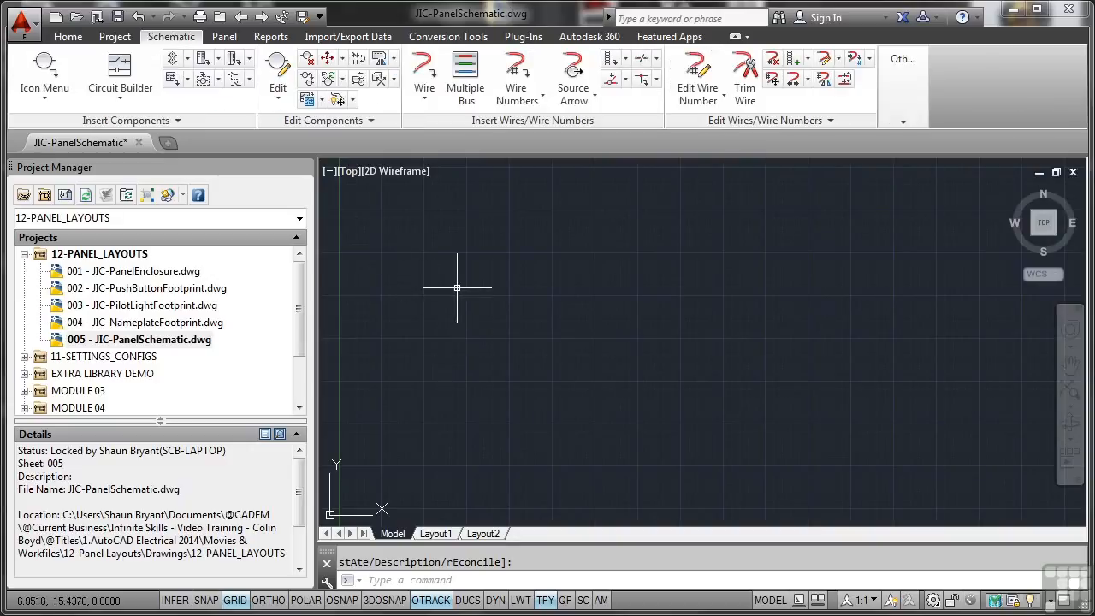
left_click(627, 59)
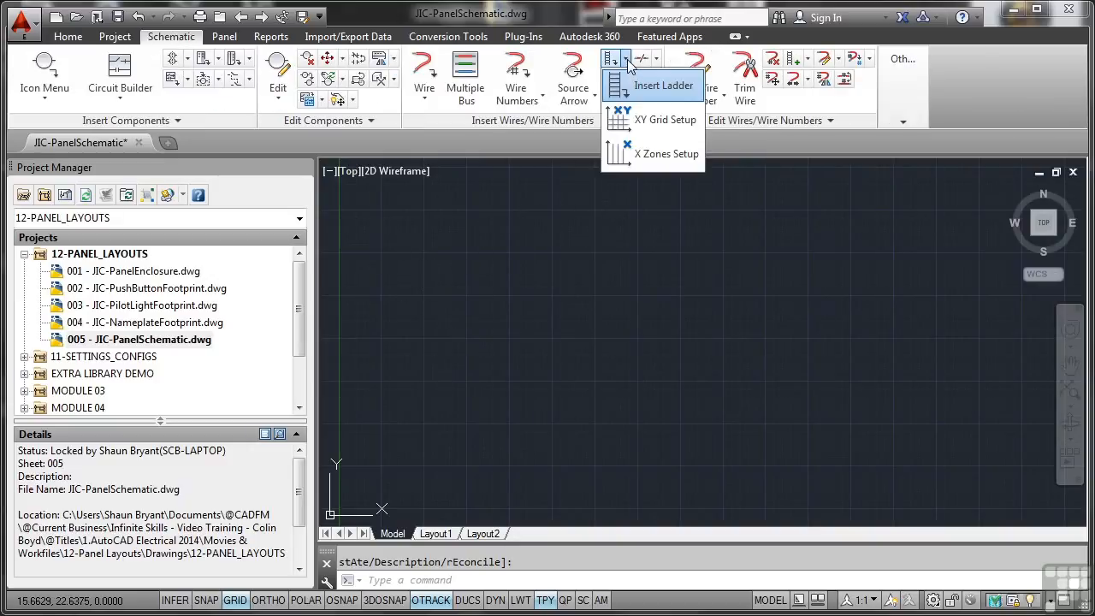
left_click(637, 85)
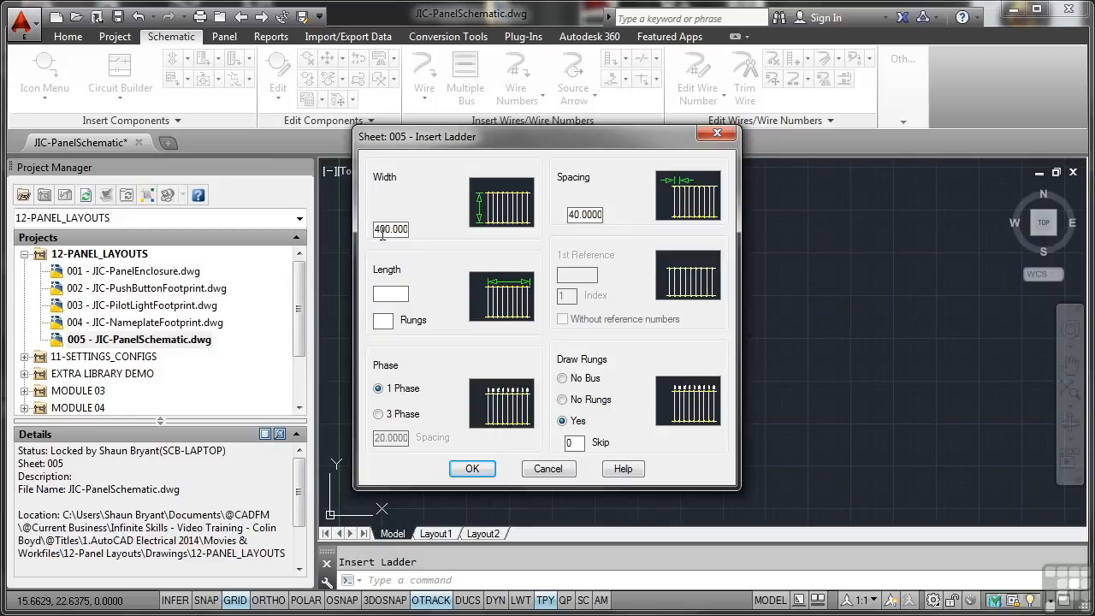
left_click_drag(376, 229, 425, 229)
type("12")
left_click(572, 215)
double_click(572, 215)
type("2")
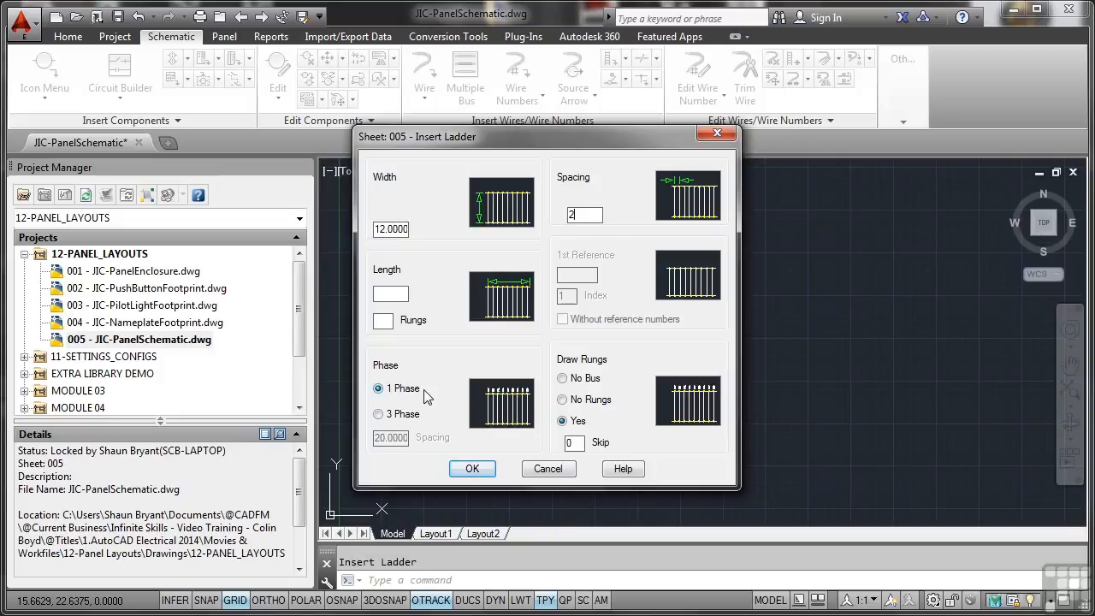
Set the ladder to 6 rungs, place it in the empty drawing area and switch grid snapping off.
left_click(384, 322)
type("11")
key("Tab")
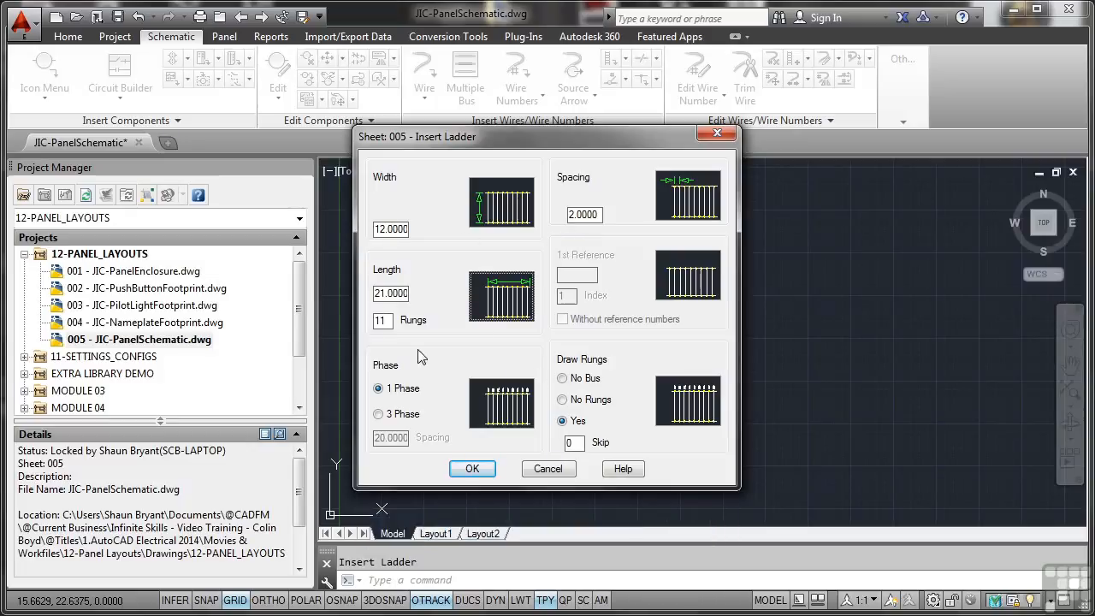
double_click(383, 321)
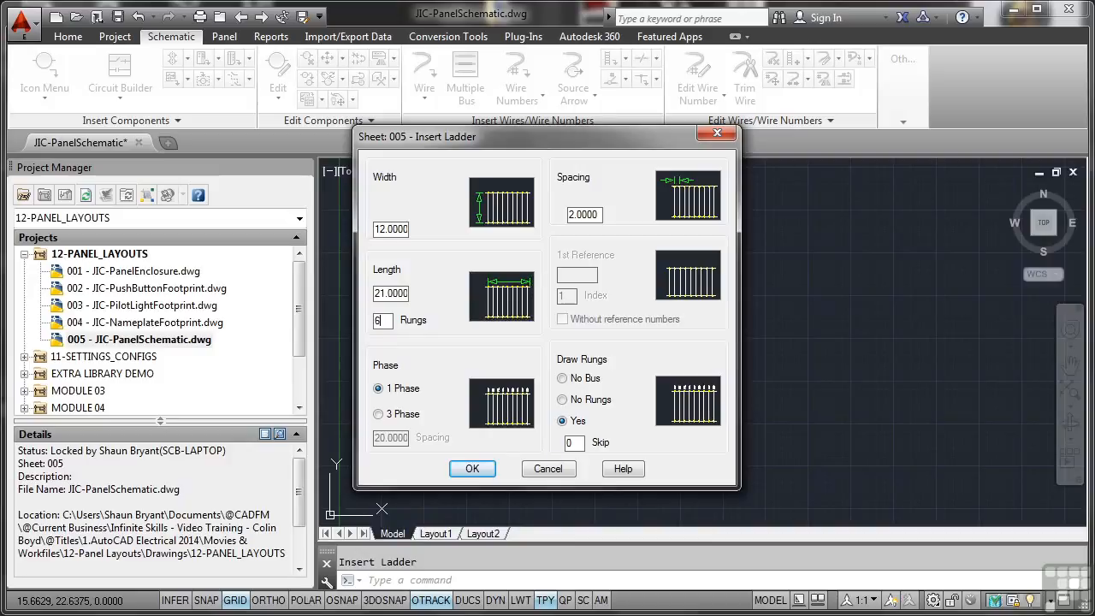
key("Tab")
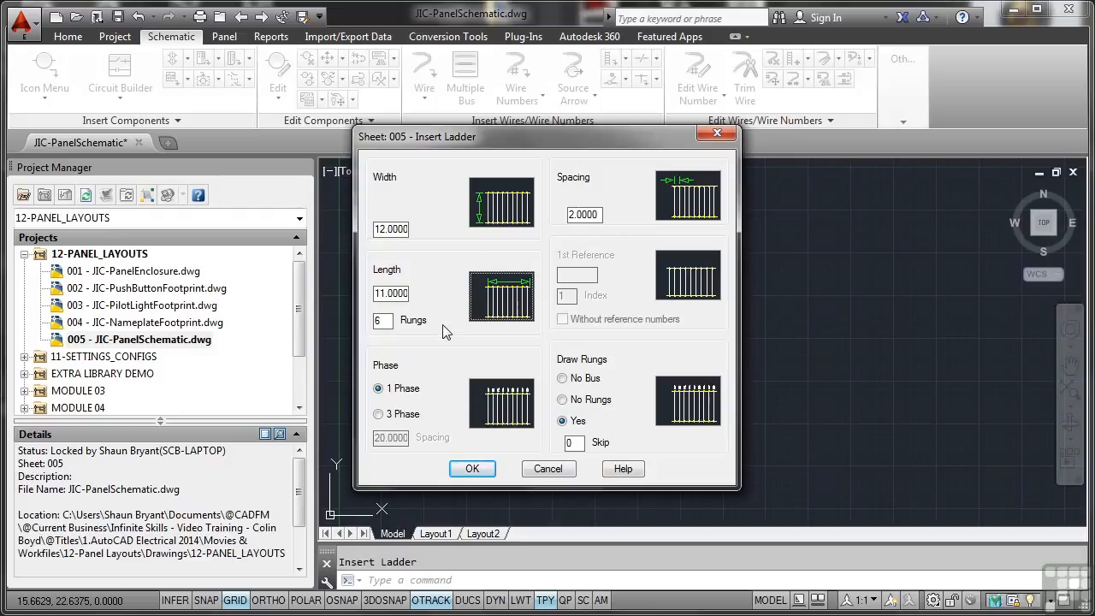
left_click(468, 472)
left_click(457, 244)
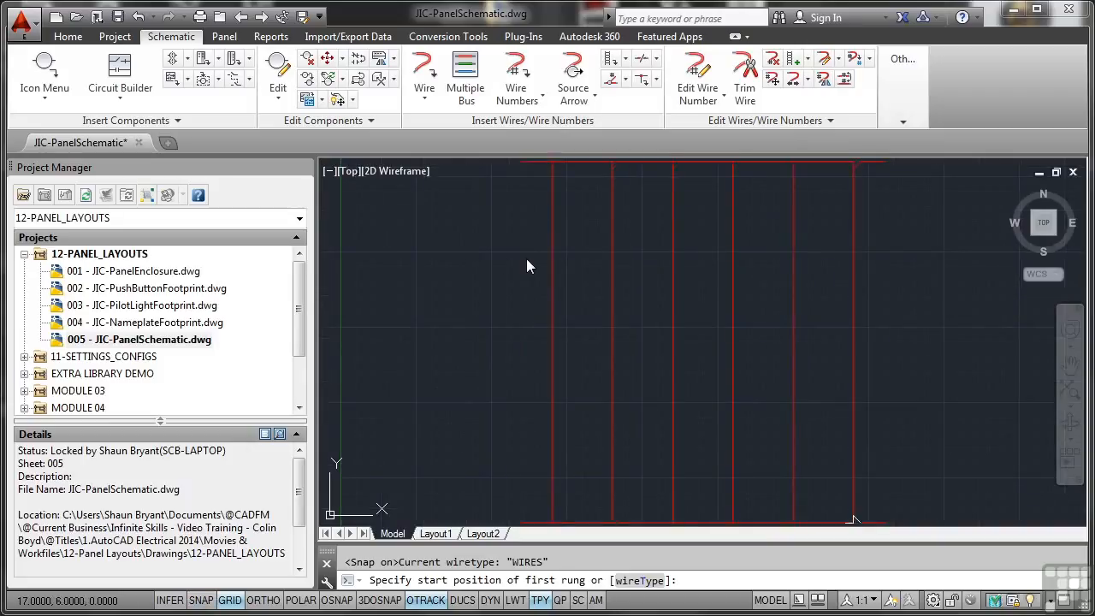
key("F9")
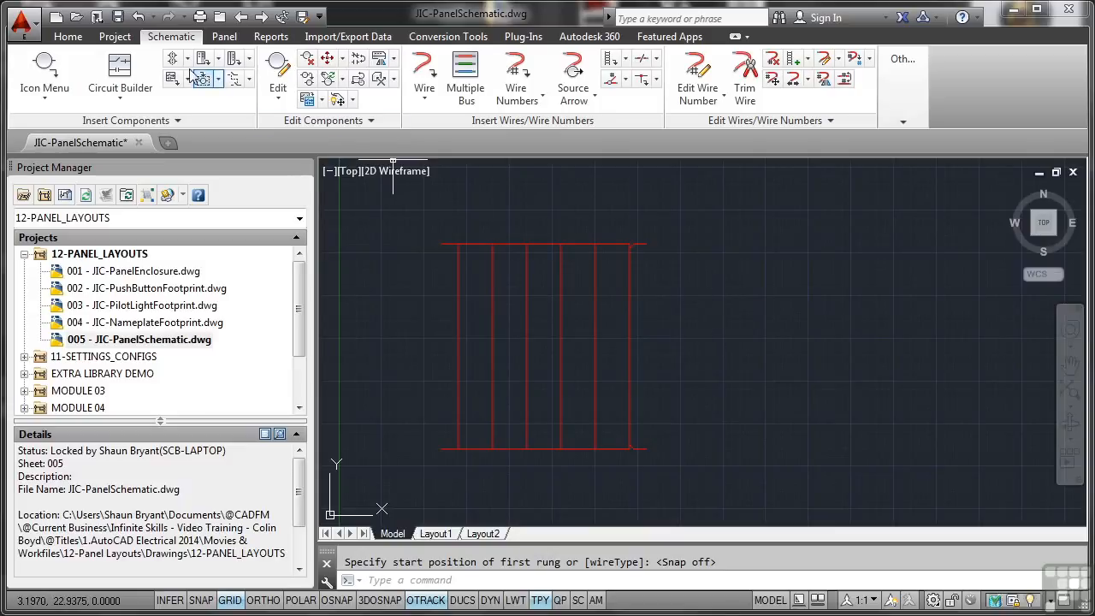
Insert a normally open momentary push button near the top of the ladder's first rung, with grid snapping on.
left_click(47, 72)
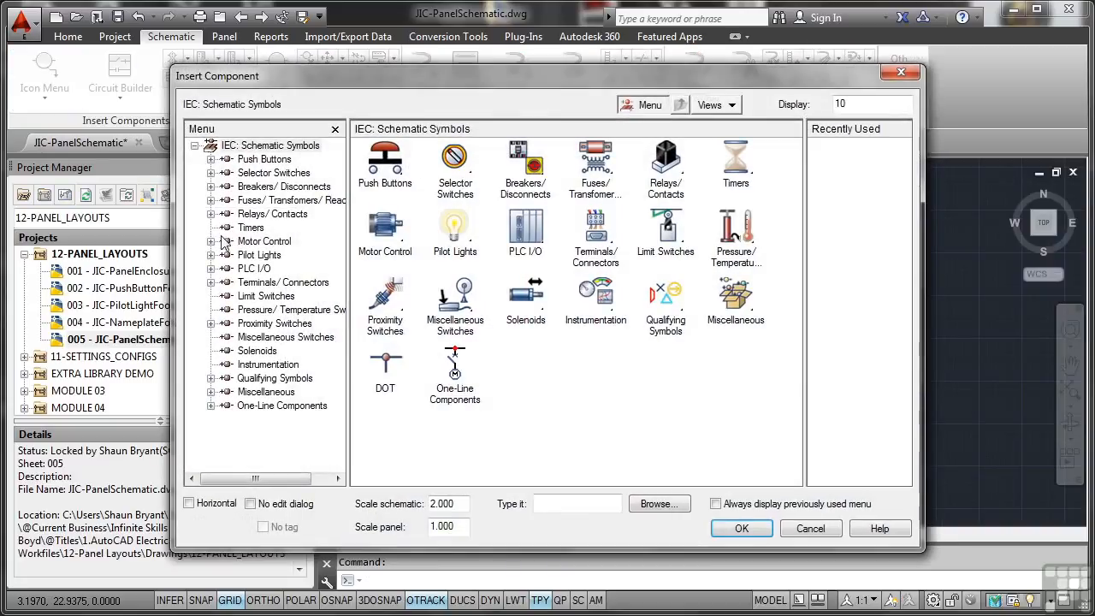
left_click(390, 167)
left_click(388, 167)
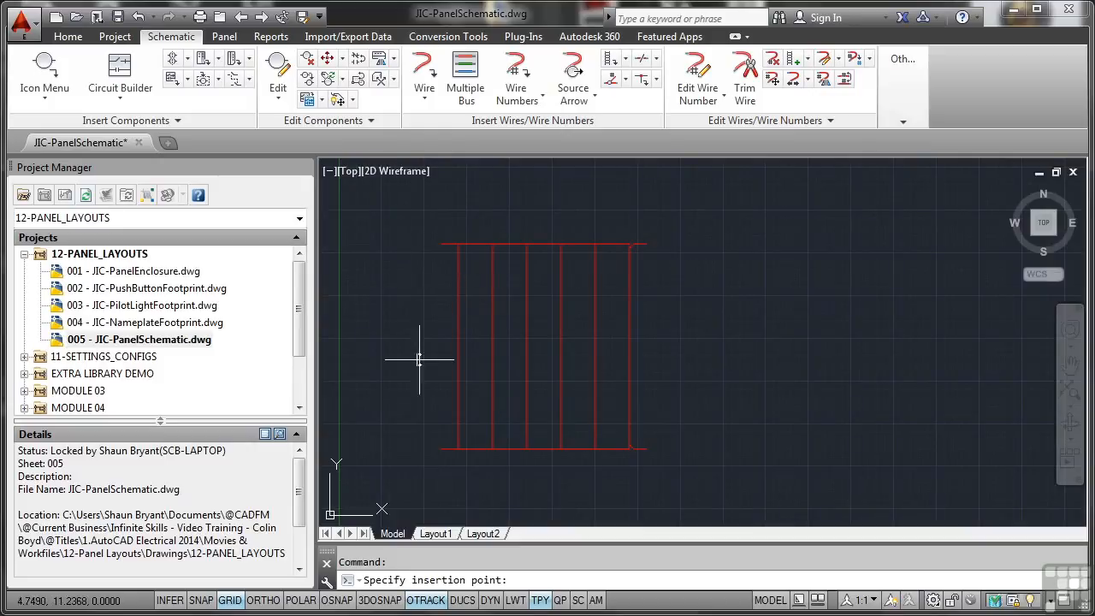
left_click(207, 600)
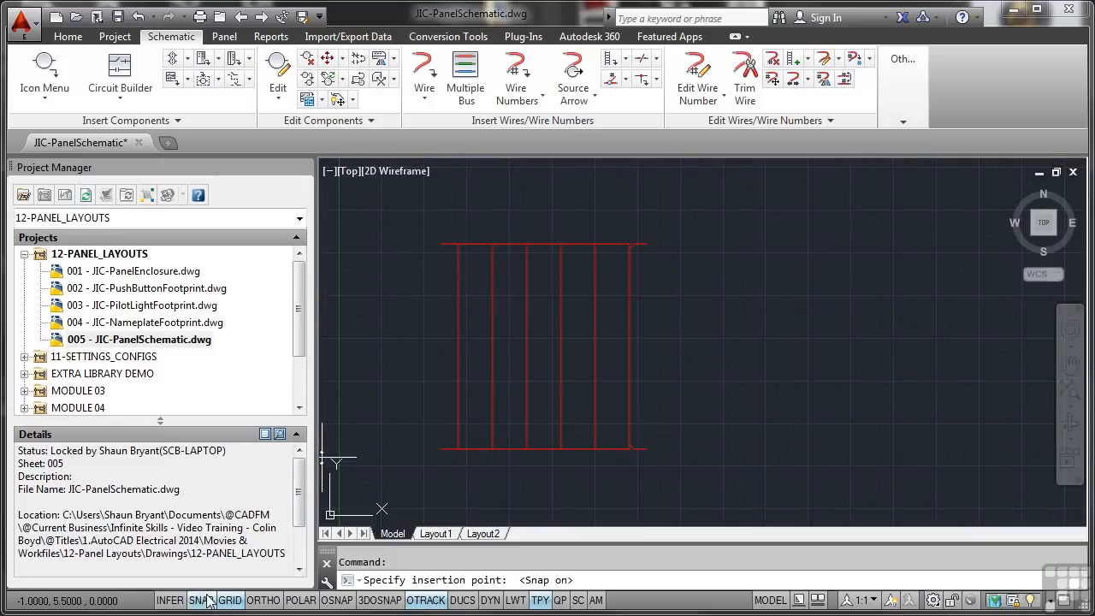
scroll(464, 275, "up", 5)
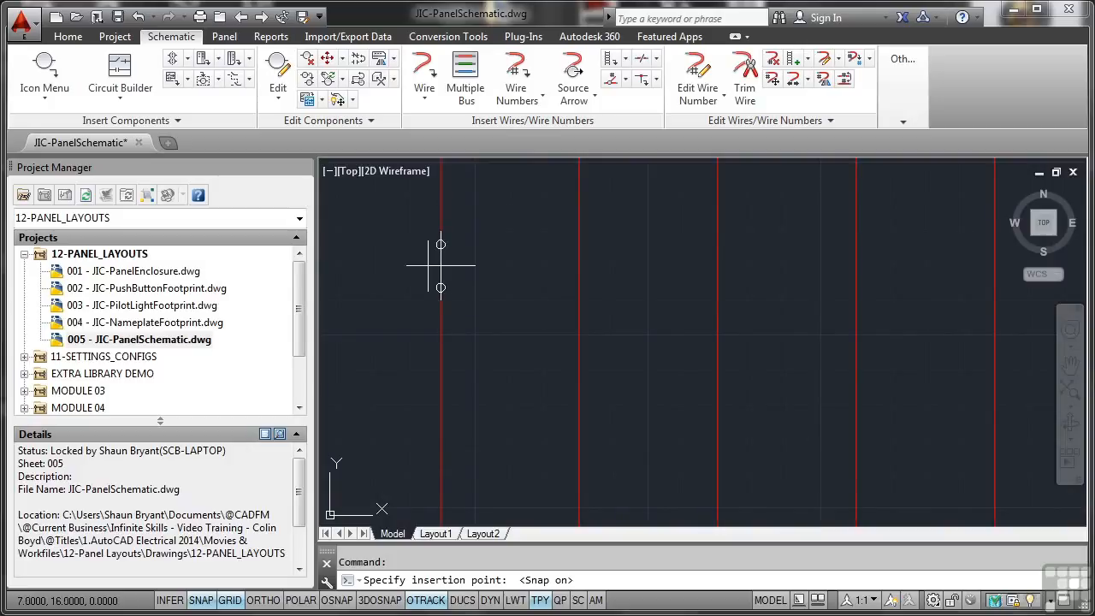
left_click(441, 231)
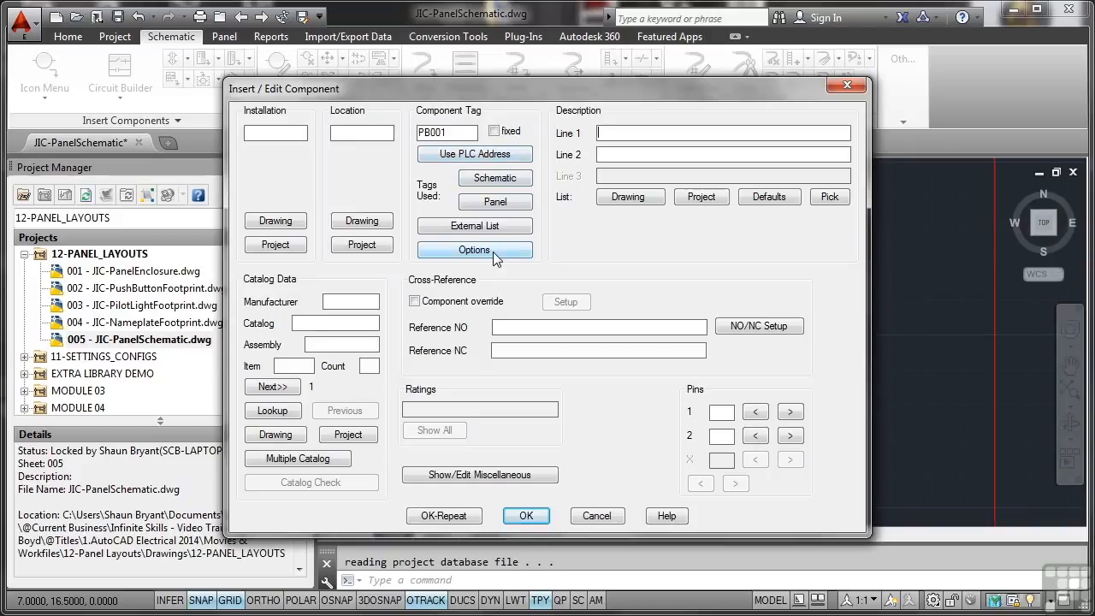
Fill in the push button's component data from the first PUSH BUTTON entry of sheet 003 in the panel tag list.
left_click(494, 203)
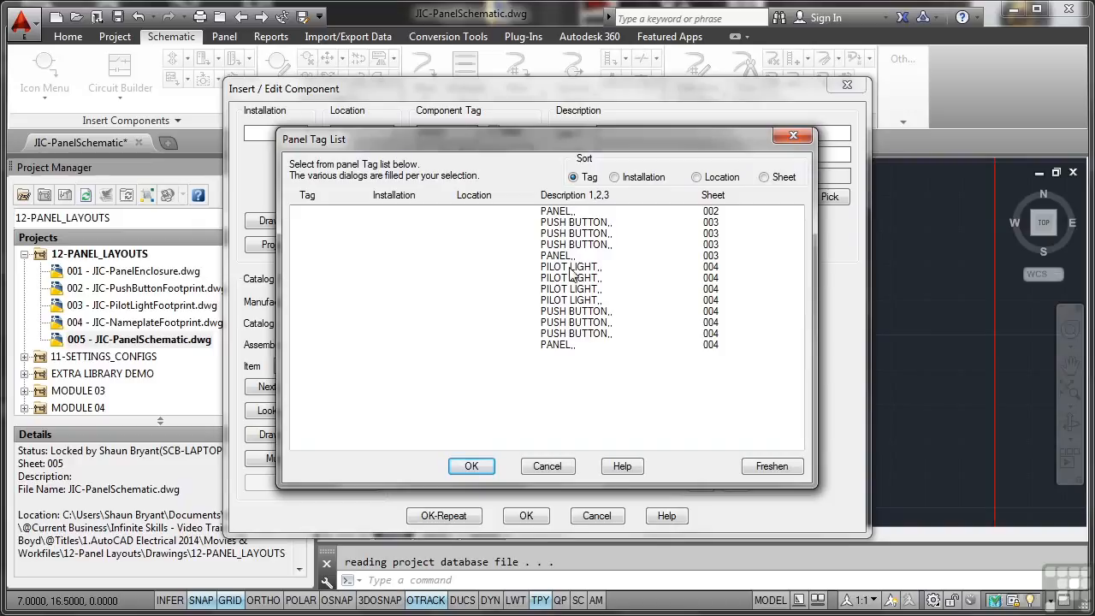
left_click(574, 223)
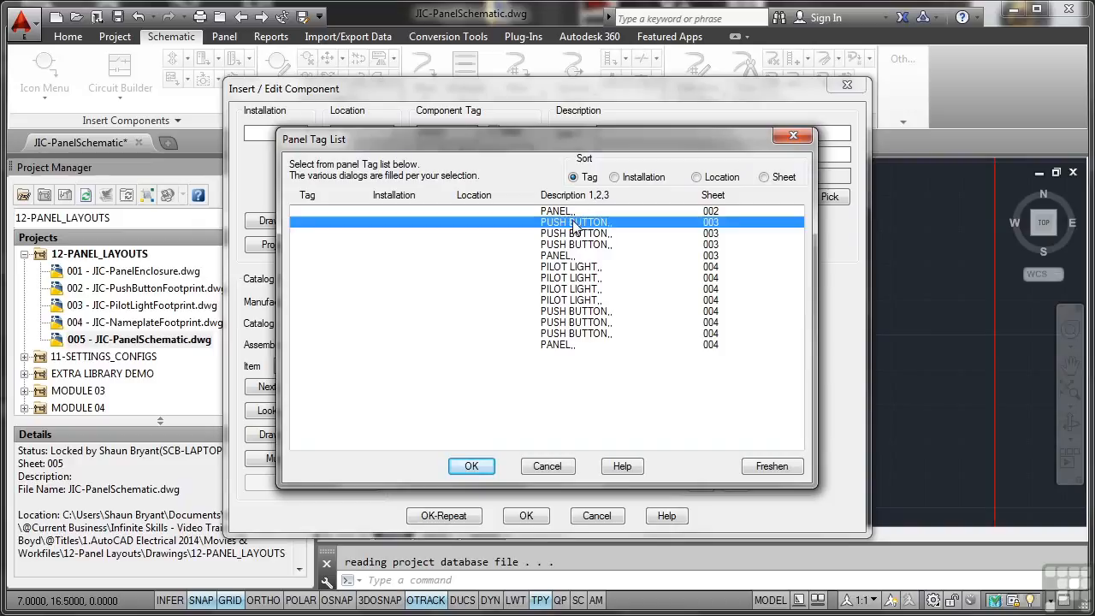
left_click(471, 467)
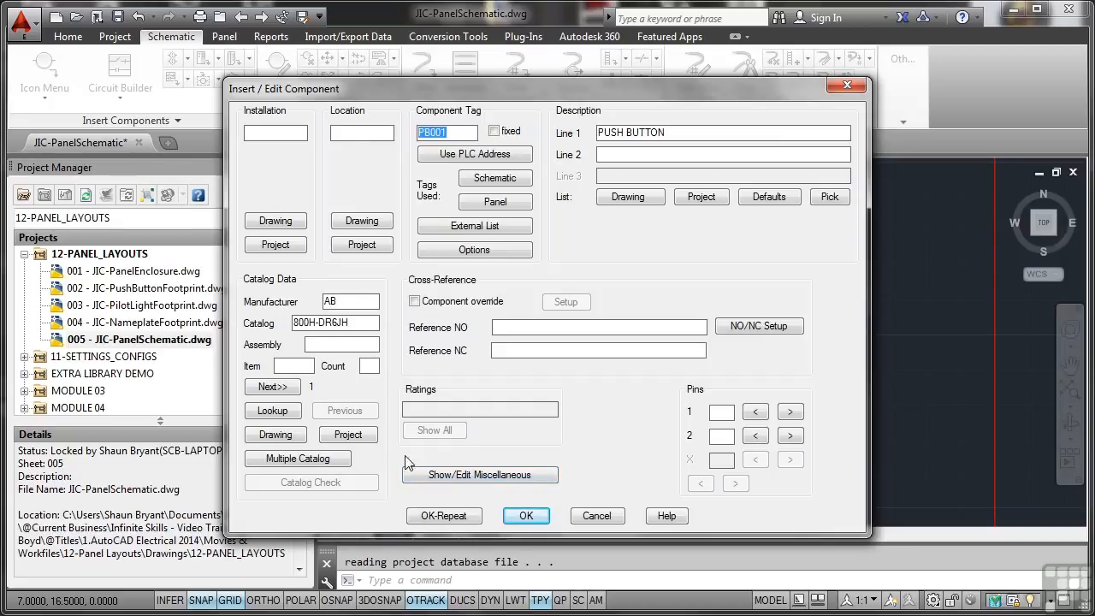
left_click(526, 516)
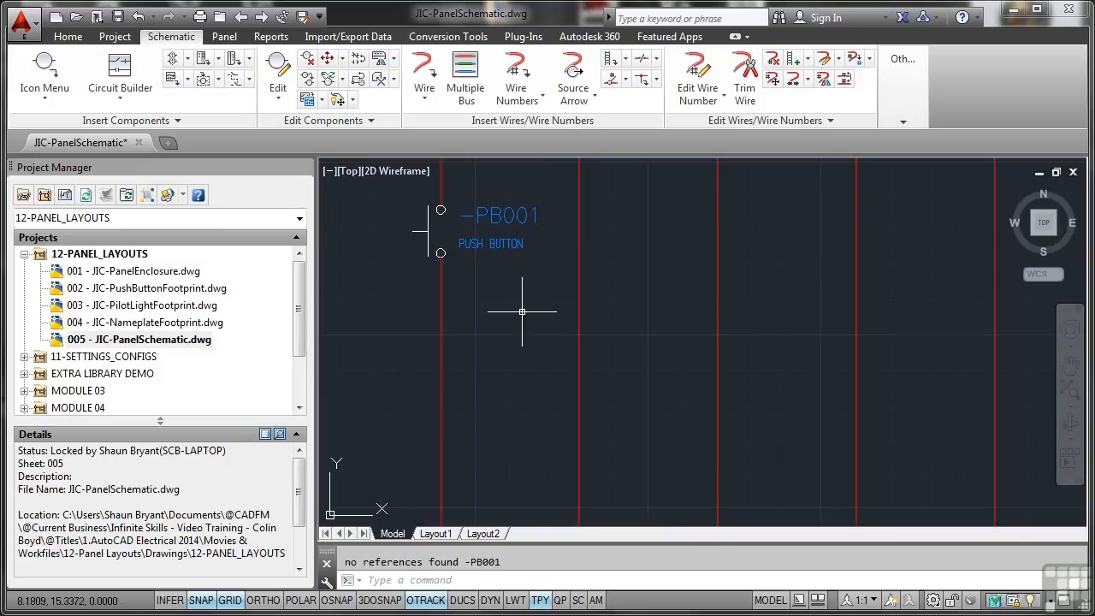
Insert a standard red pilot light near the top of the ladder's third rung, level with the push button.
scroll(522, 306, "down", 1)
middle_click_drag(586, 261, 521, 307)
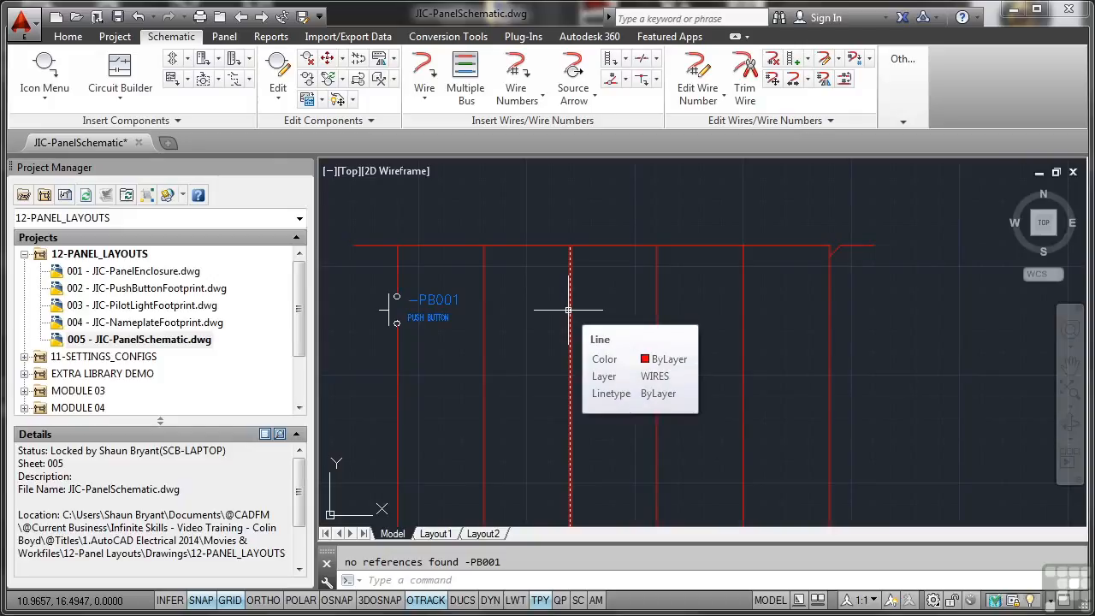
left_click(56, 75)
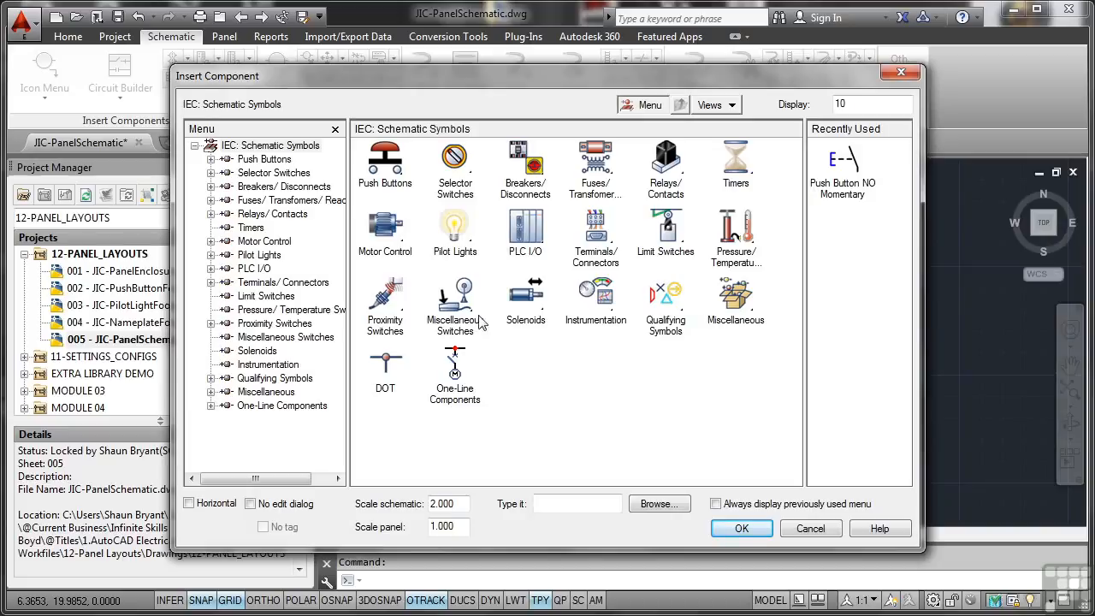
left_click(260, 255)
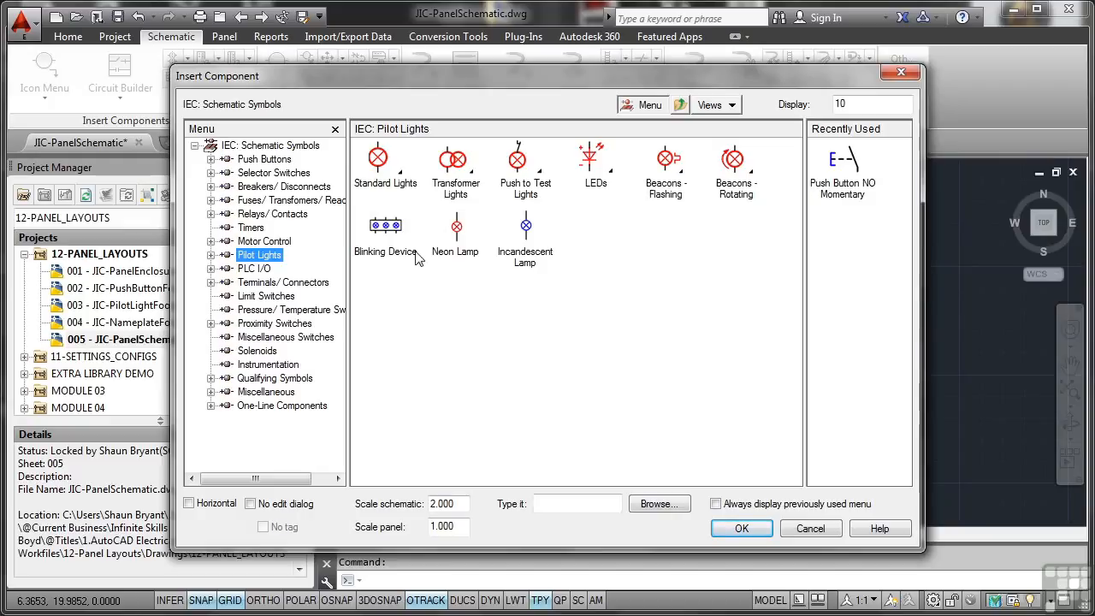
left_click(381, 162)
left_click(384, 163)
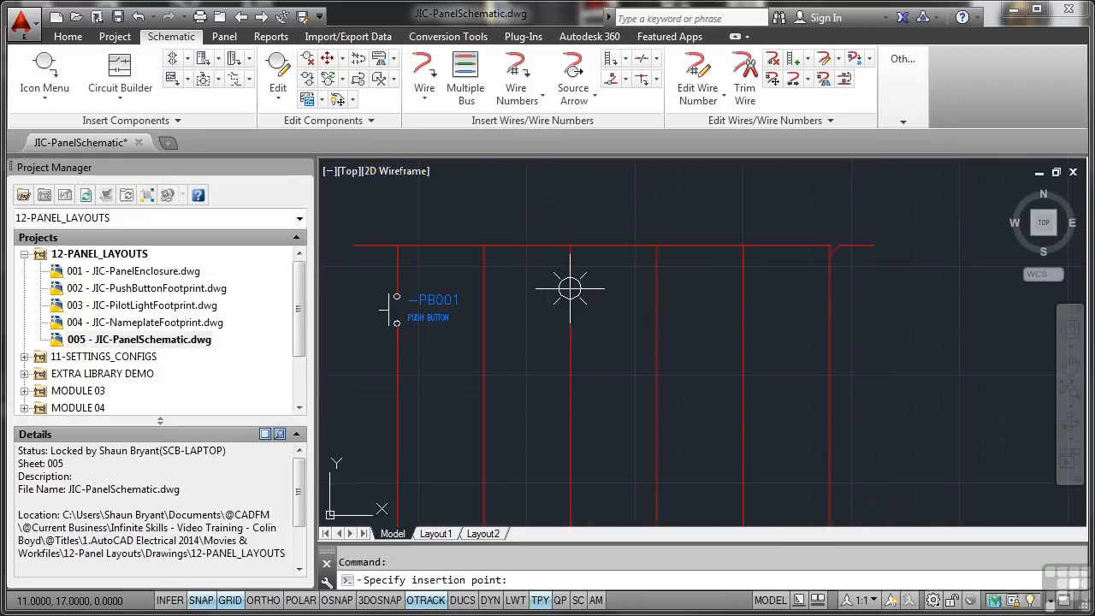
left_click(570, 311)
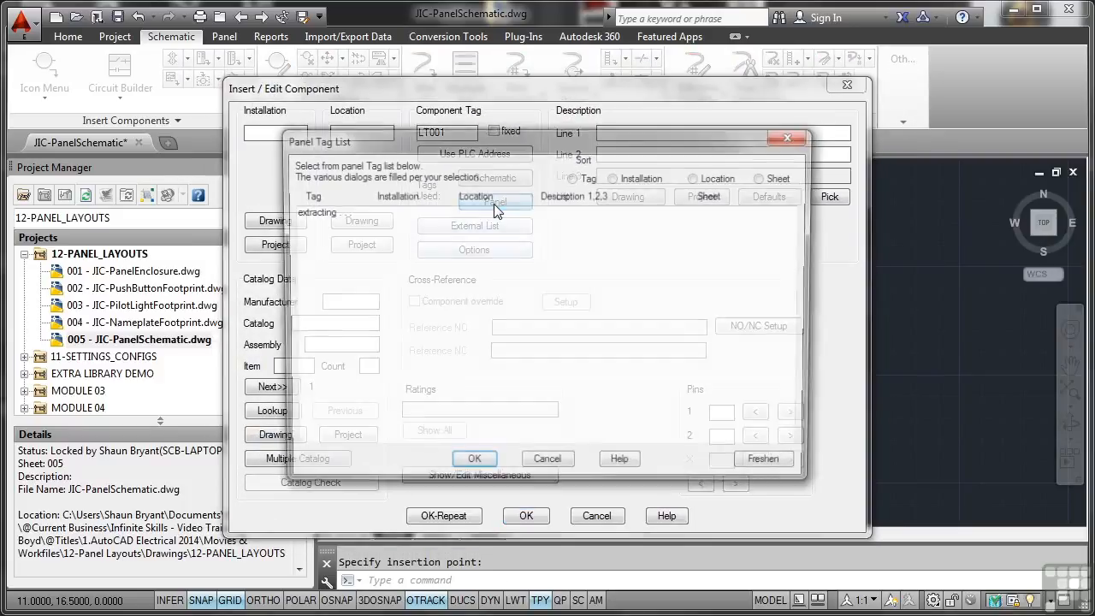
Fill in the pilot light's component data from the first PILOT LIGHT entry of sheet 004 in the panel tag list.
left_click(494, 203)
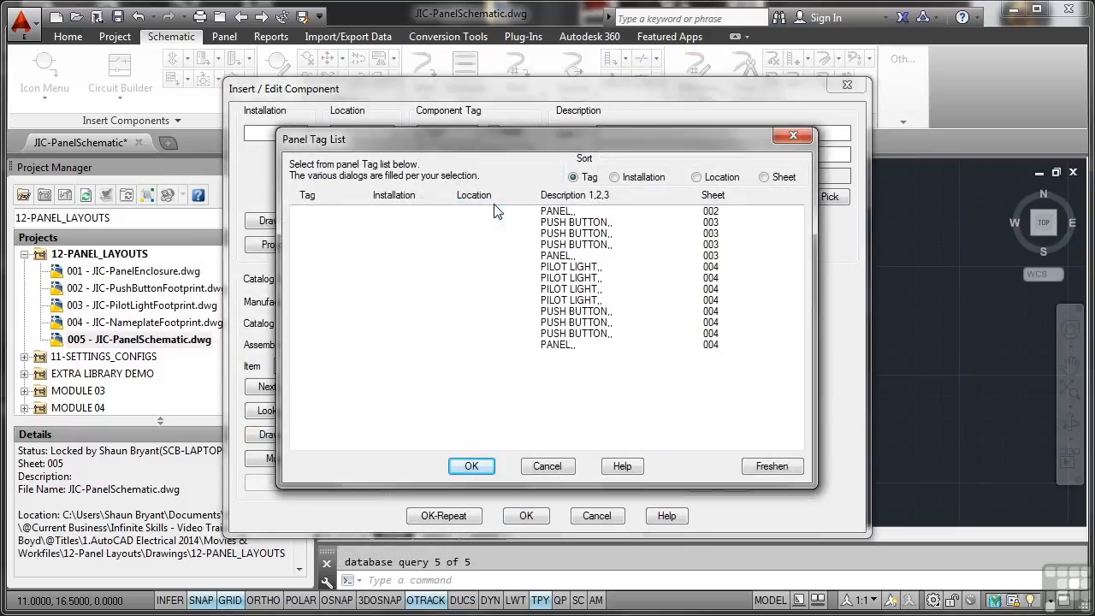
left_click(562, 272)
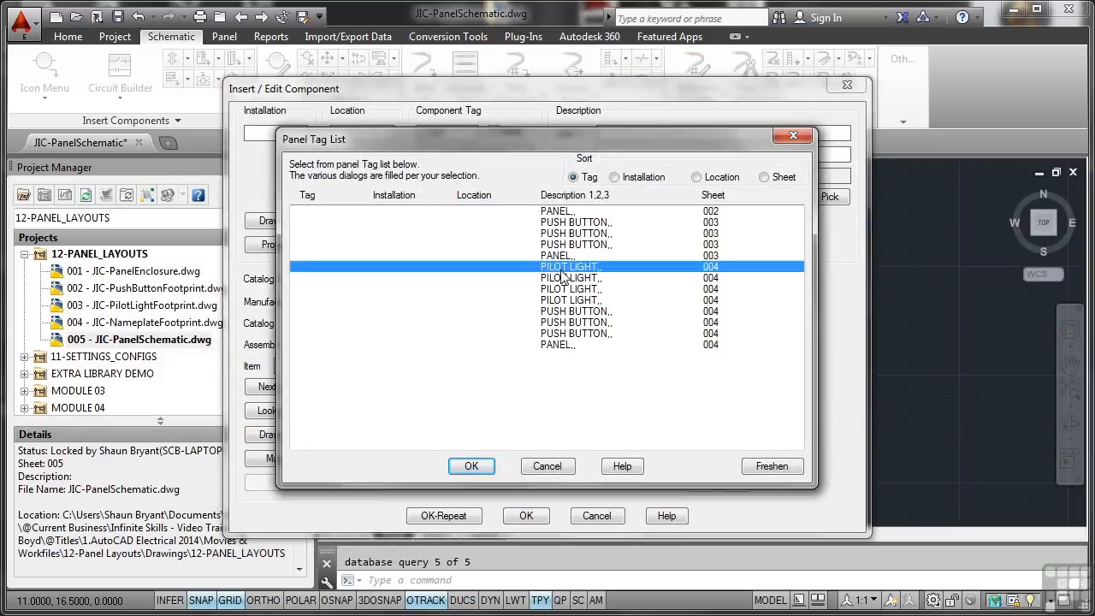
left_click(473, 465)
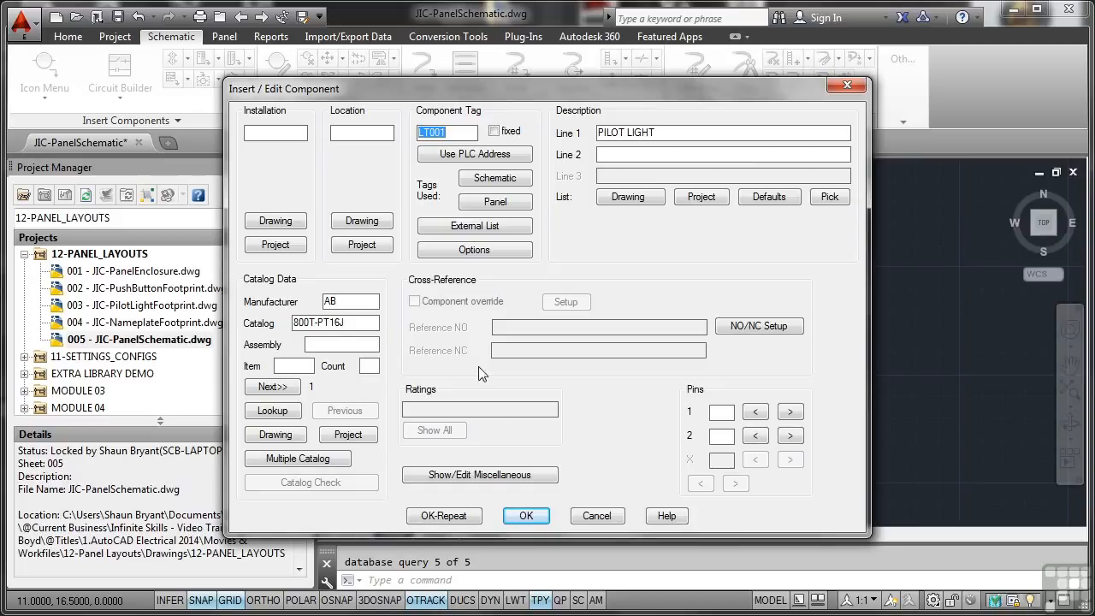
left_click(524, 516)
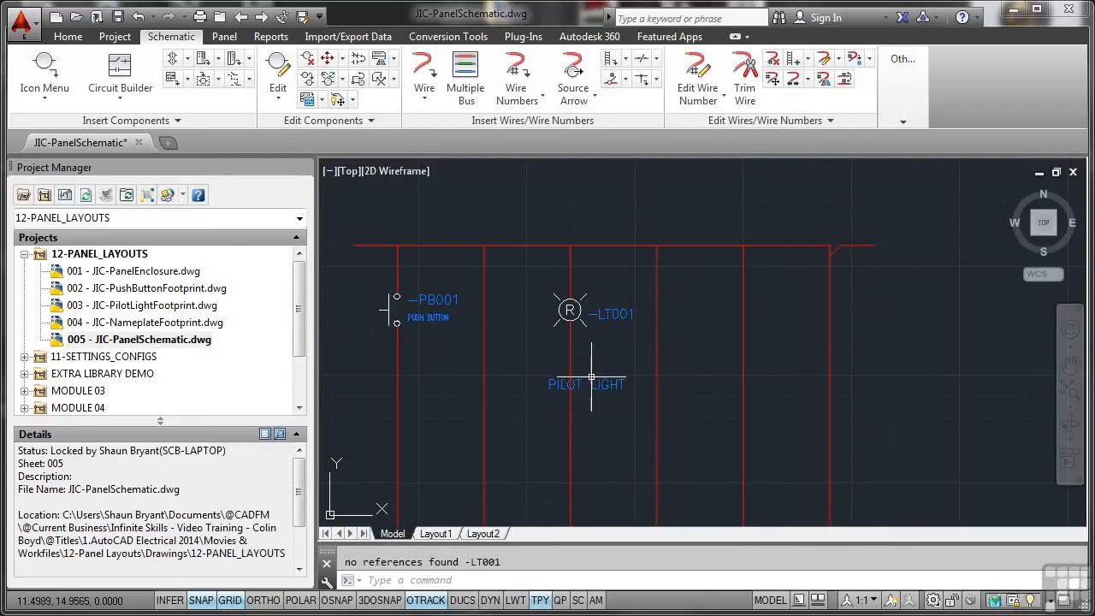
Move the pilot light's PILOT LIGHT description attribute to just above the symbol, beside the rung, with grid snapping and grid display off.
left_click(583, 309)
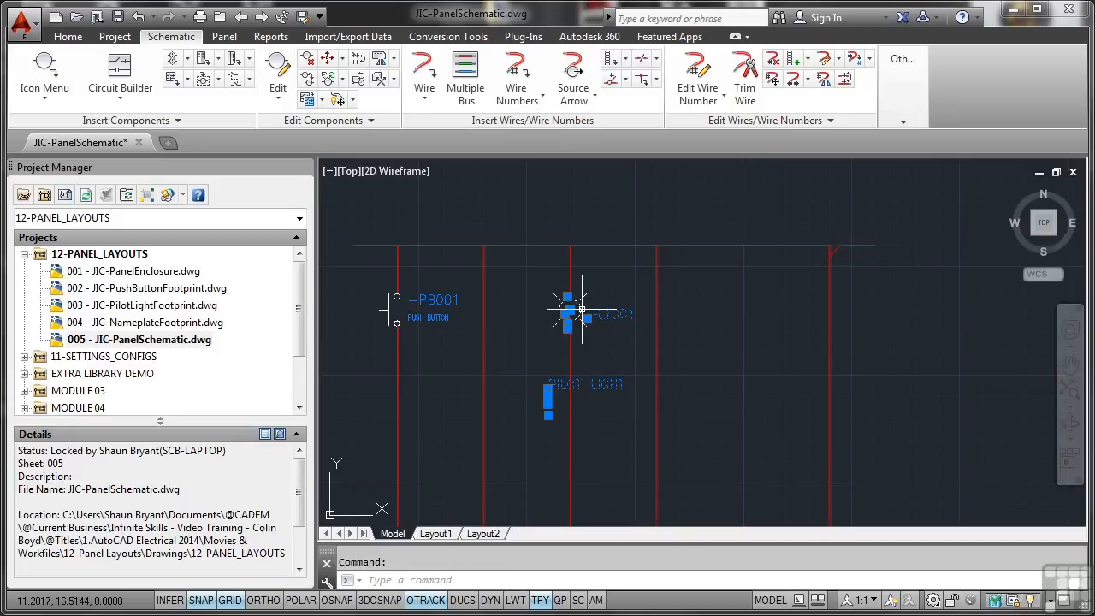
right_click(582, 310)
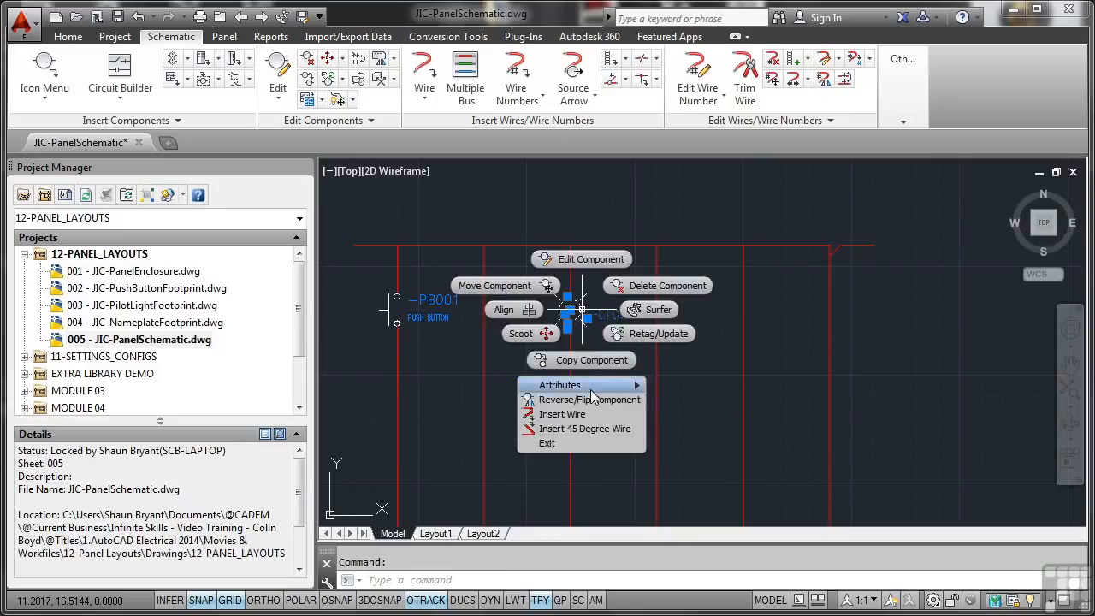
mouse_move(603, 389)
left_click(680, 398)
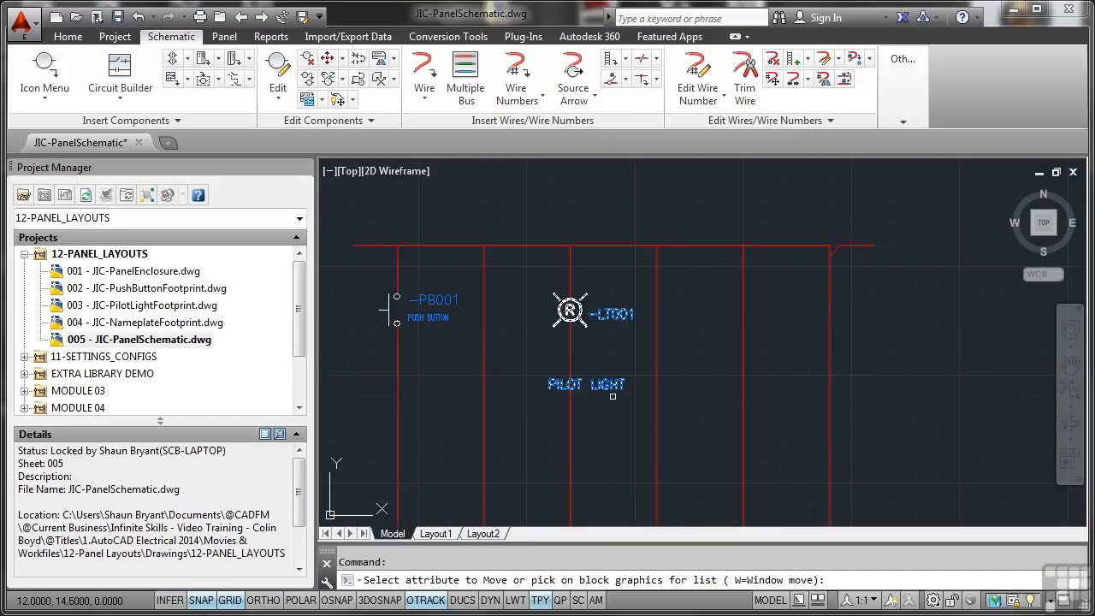
left_click(202, 602)
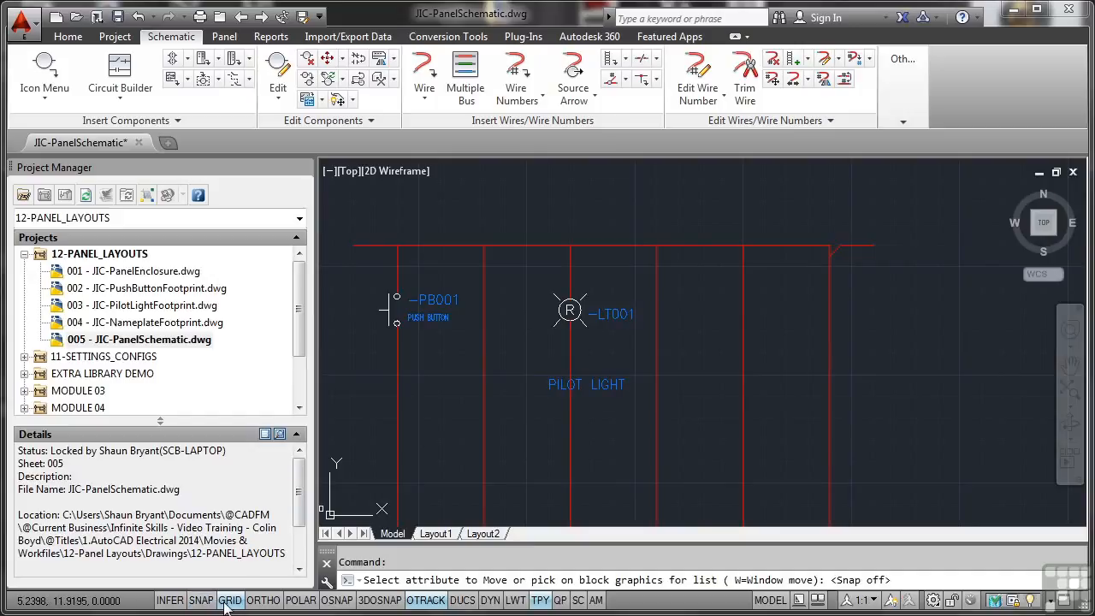
left_click(225, 602)
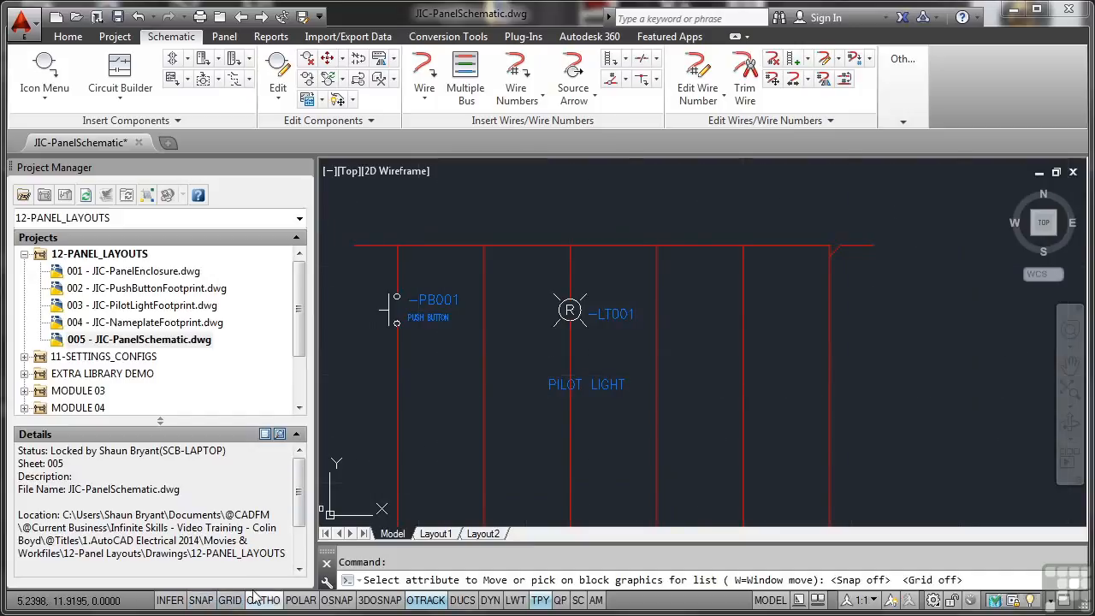
left_click(597, 387)
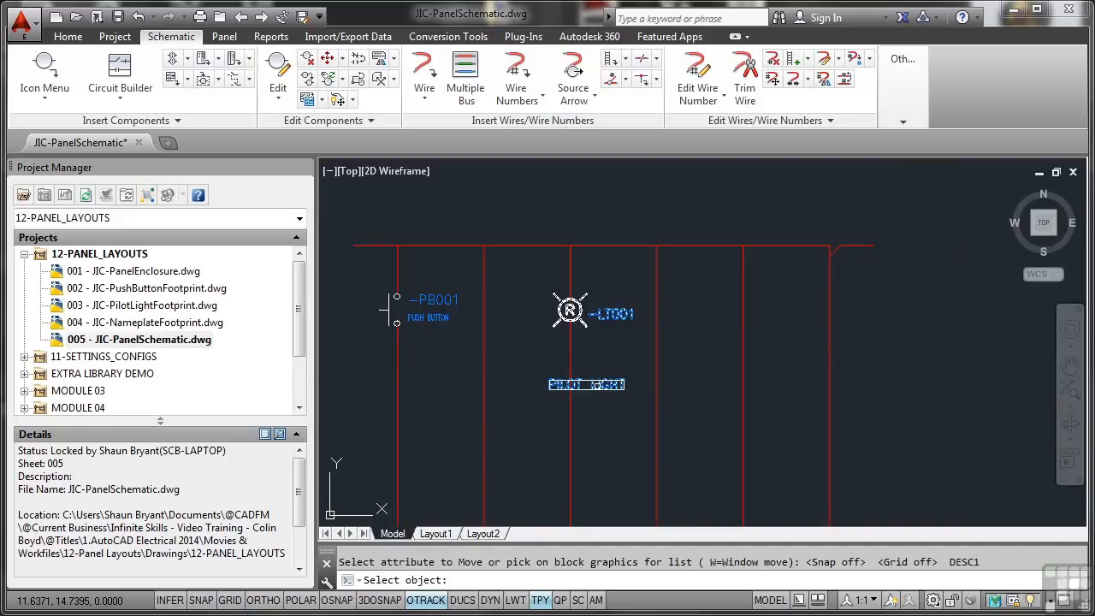
key("Return")
left_click(597, 385)
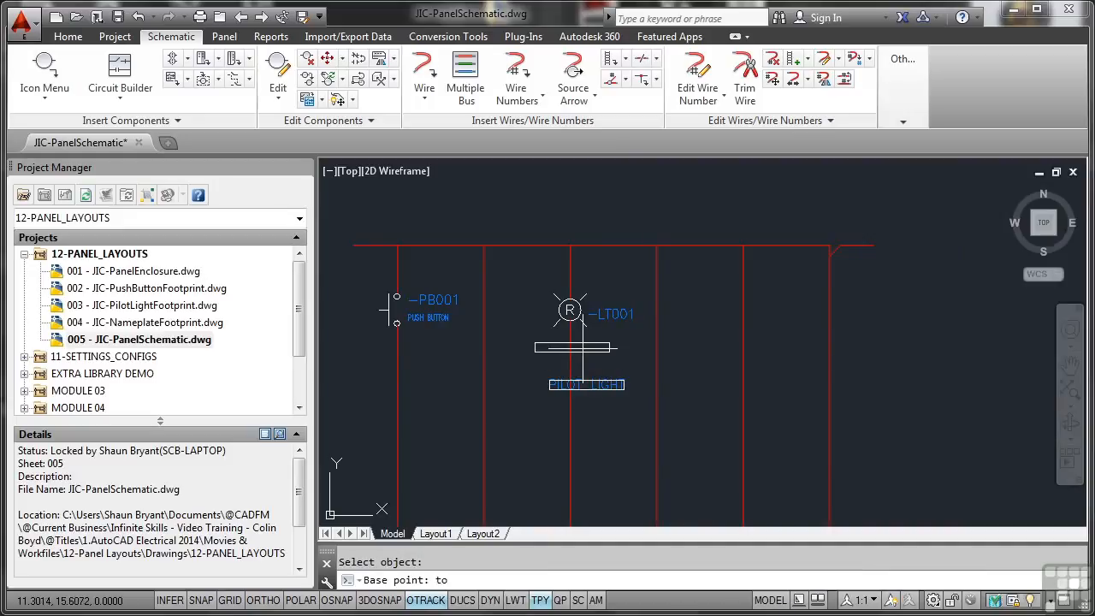
left_click(624, 272)
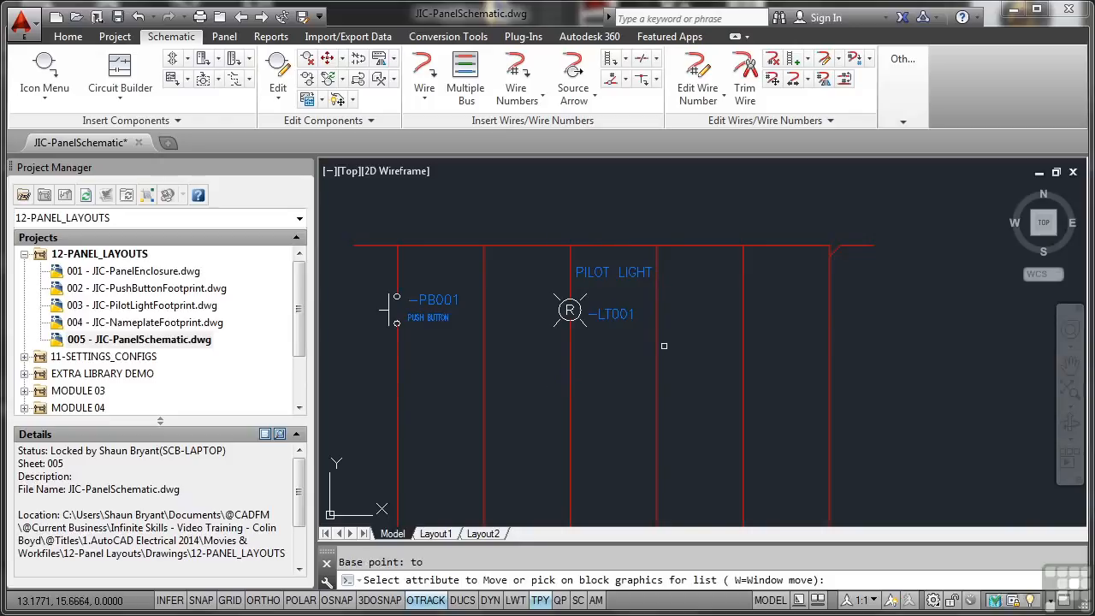
key("Return")
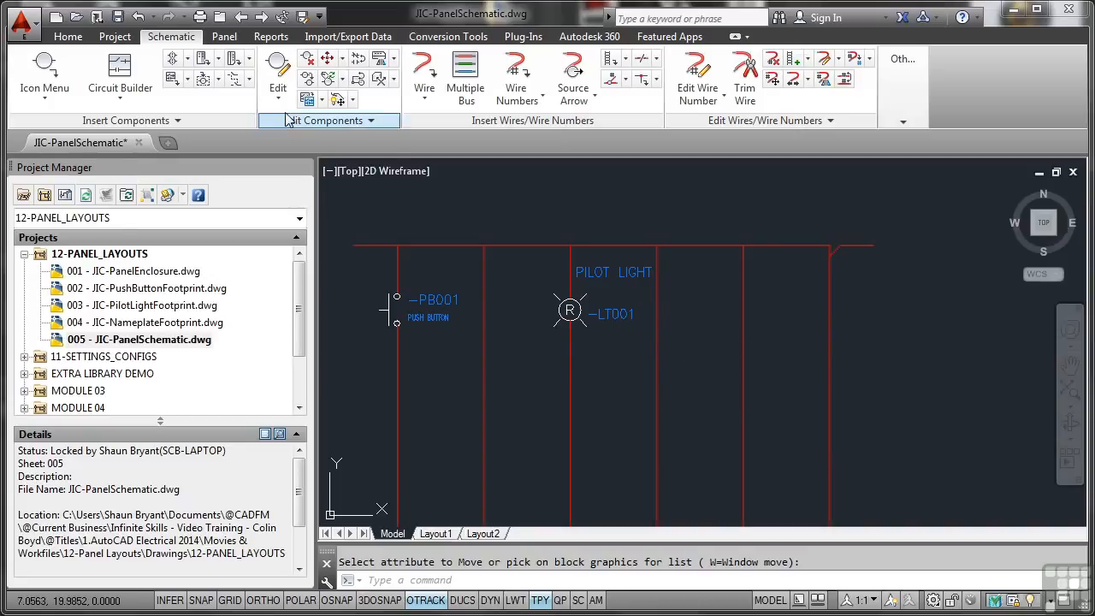
Insert a normally open momentary push button near the top of the fifth rung, with grid snapping and grid display on.
left_click(45, 73)
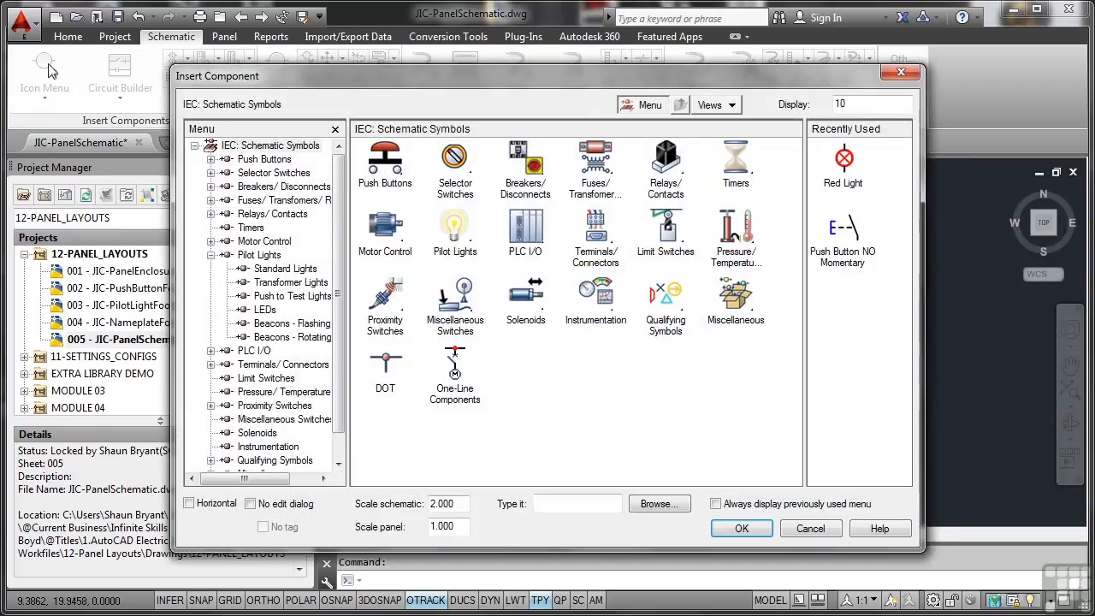
left_click(388, 169)
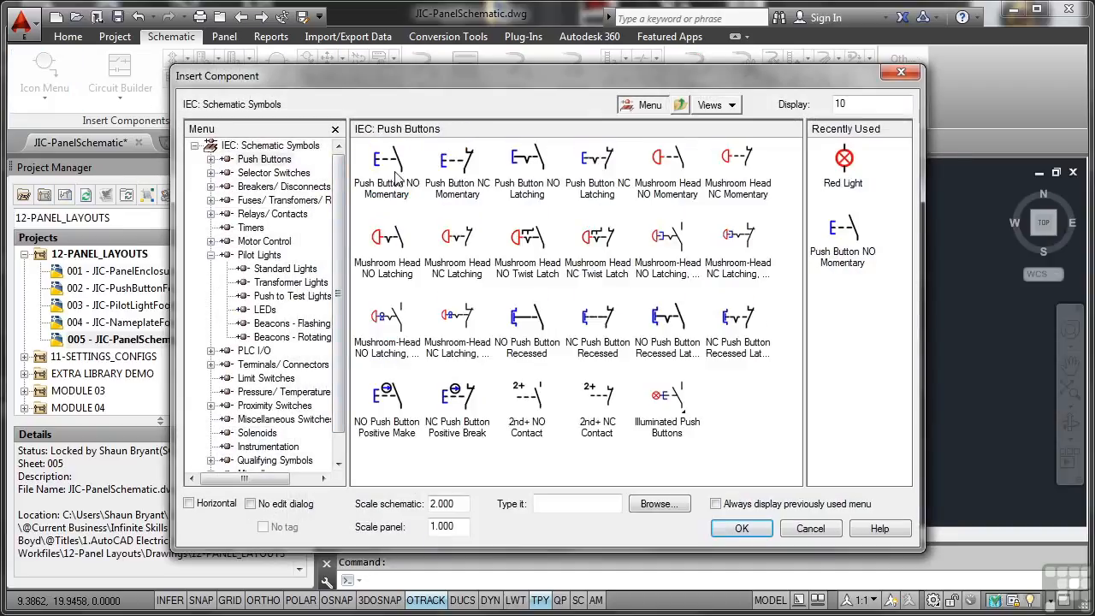
left_click(386, 169)
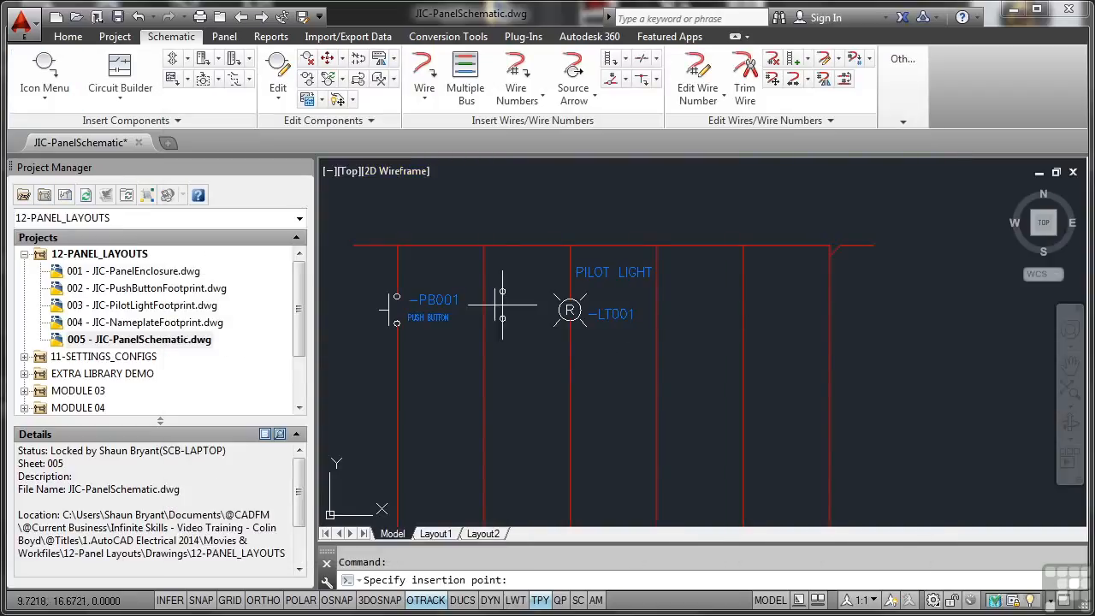
left_click(201, 599)
left_click(229, 600)
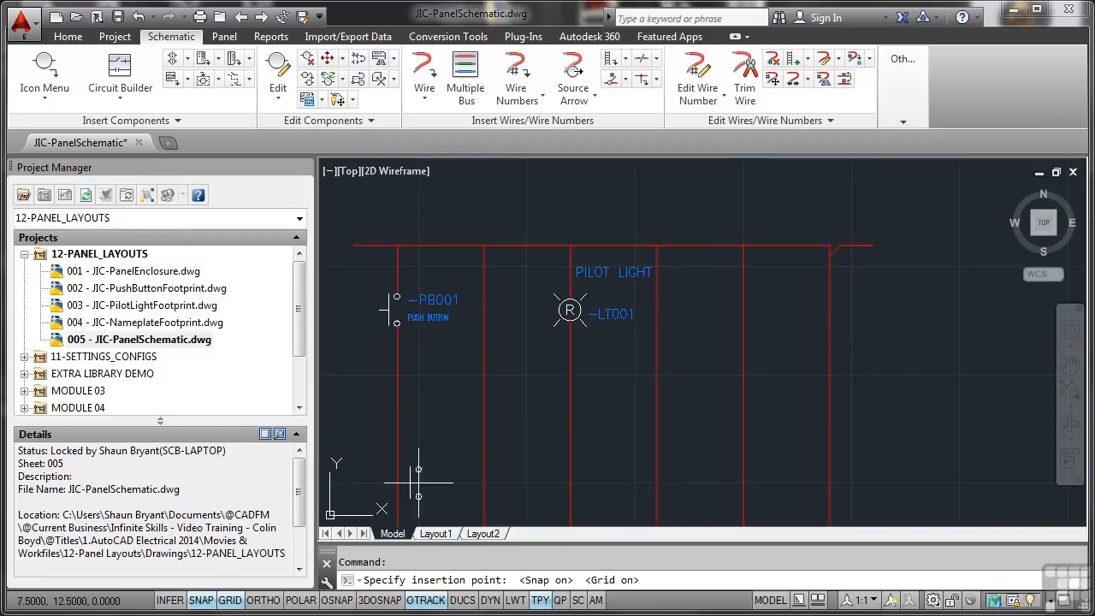
left_click(743, 309)
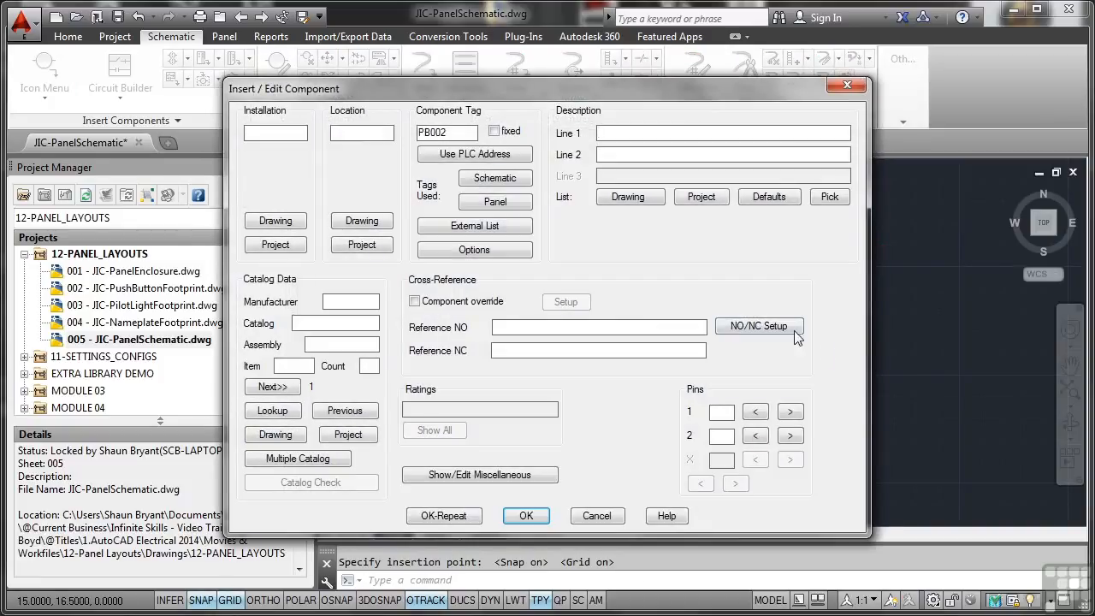
Fill in the fifth-rung push button's component data from the second PUSH BUTTON entry of sheet 003 in the panel tag list.
left_click(507, 202)
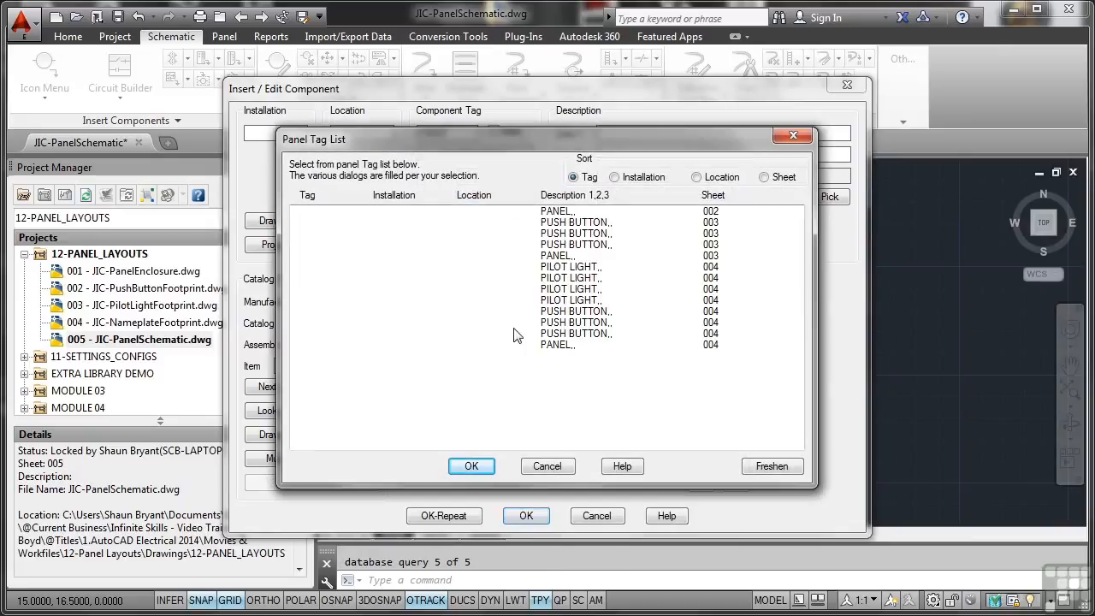
left_click(587, 233)
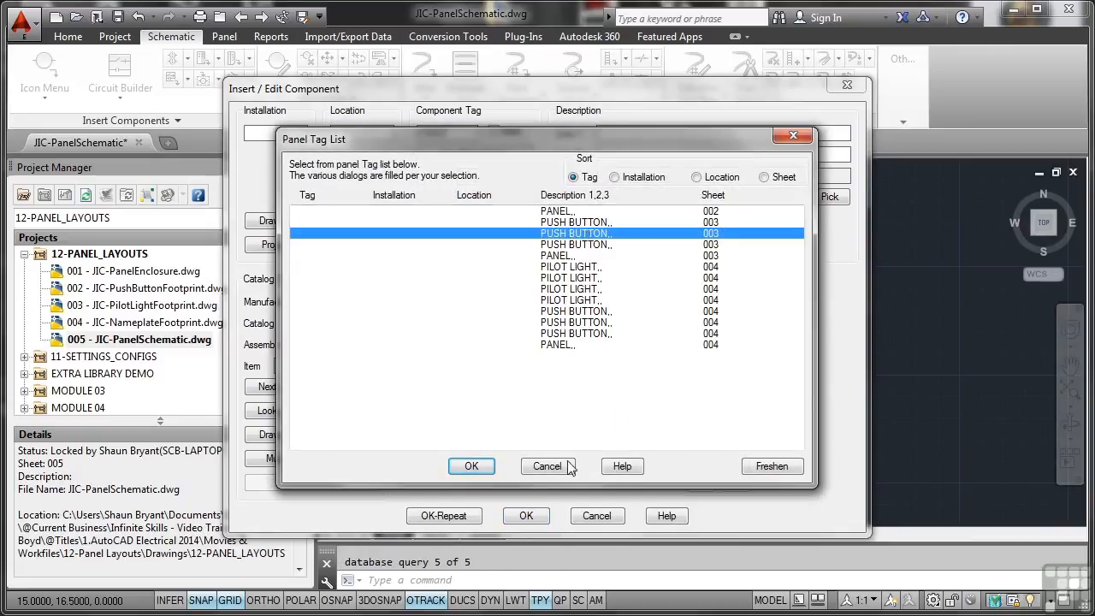
left_click(482, 466)
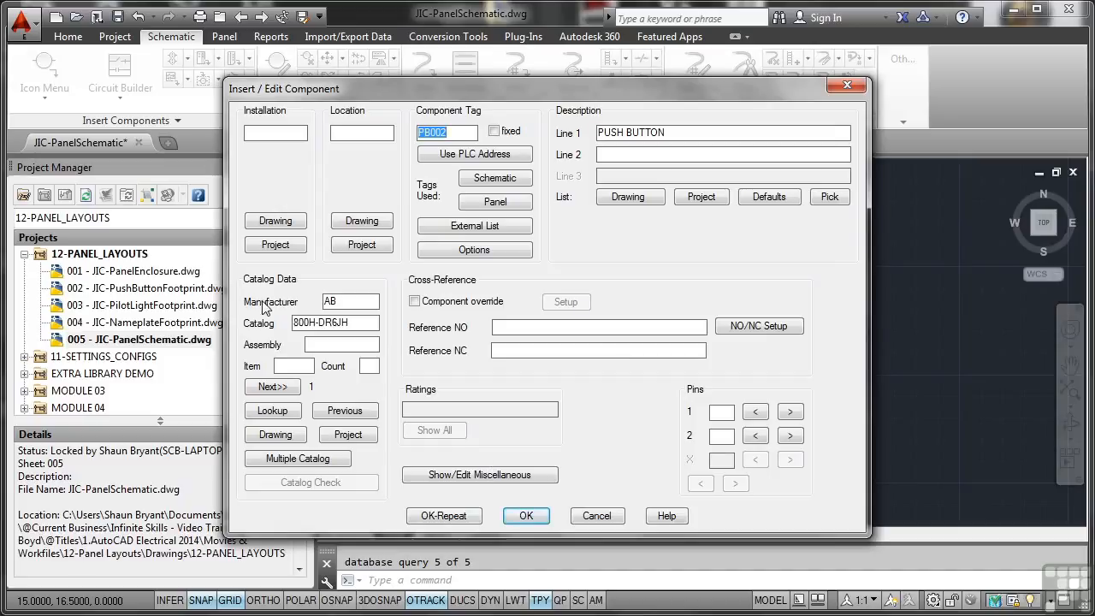
left_click(528, 519)
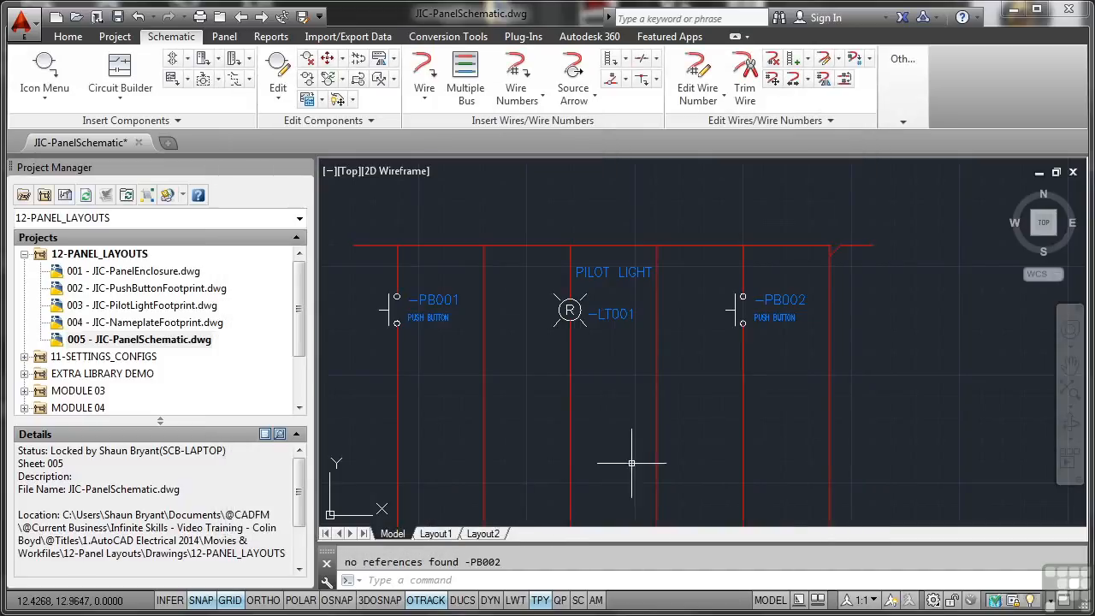